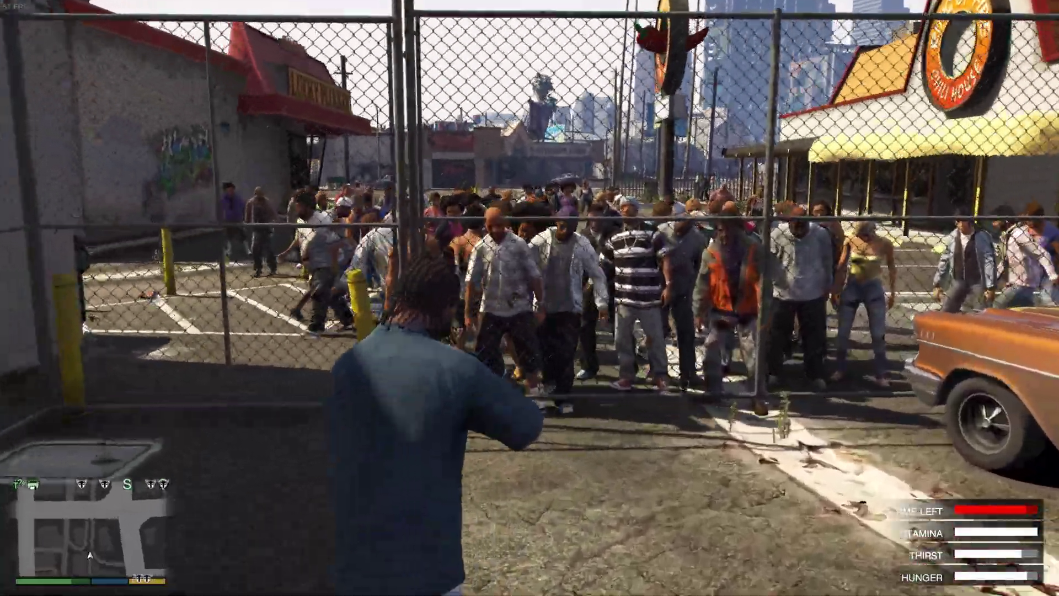
# Step: Aim and fire into the zombie crowd at the fence, then shoot the downed man twice
pyautogui.rightClick(530, 298)
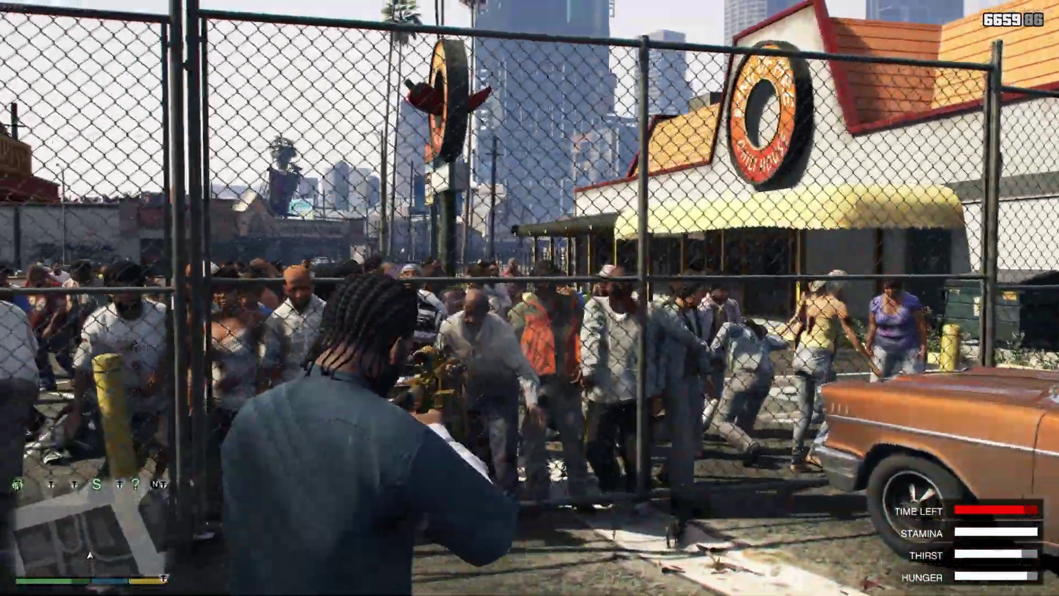
pyautogui.moveTo(530, 298); pyautogui.dragTo(530, 298)
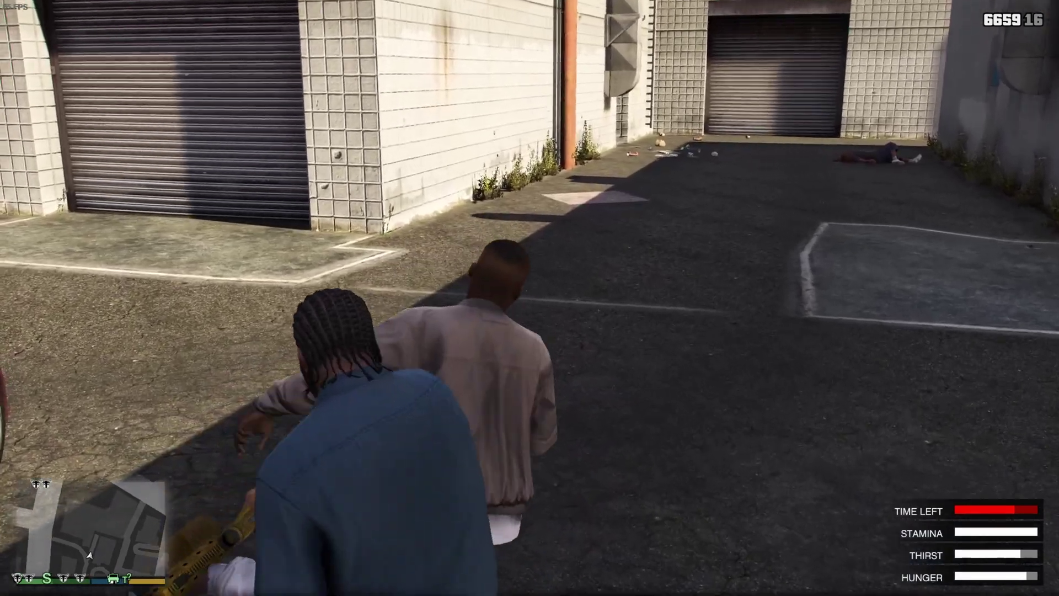
pyautogui.click(529, 298)
pyautogui.click(530, 298)
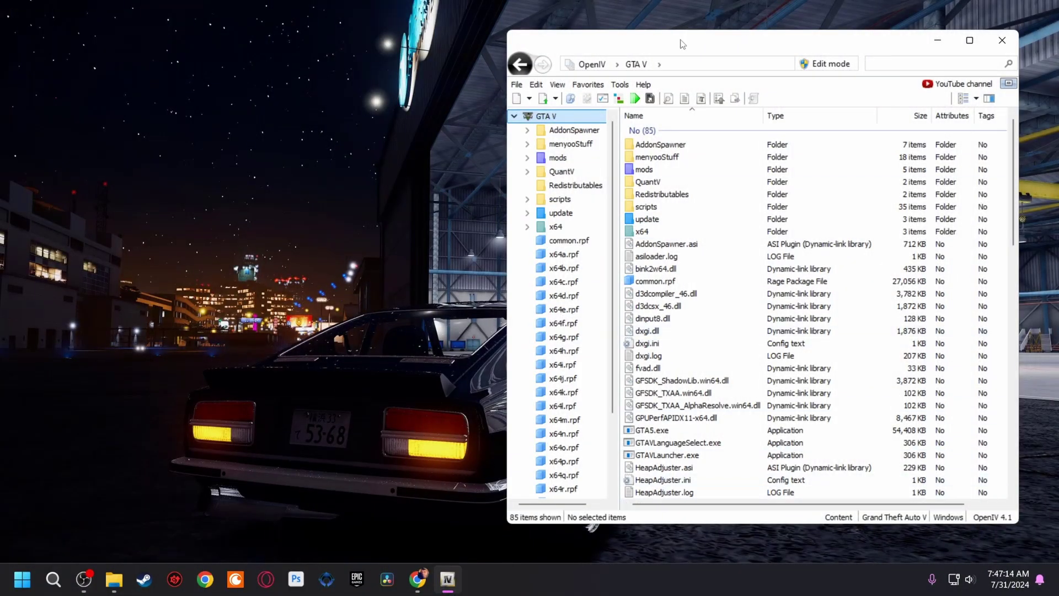
# Step: Open MegaRealisticCarPackByModCollection4.0-002.oiv from Downloads as an archive with 7-Zip
pyautogui.click(119, 584)
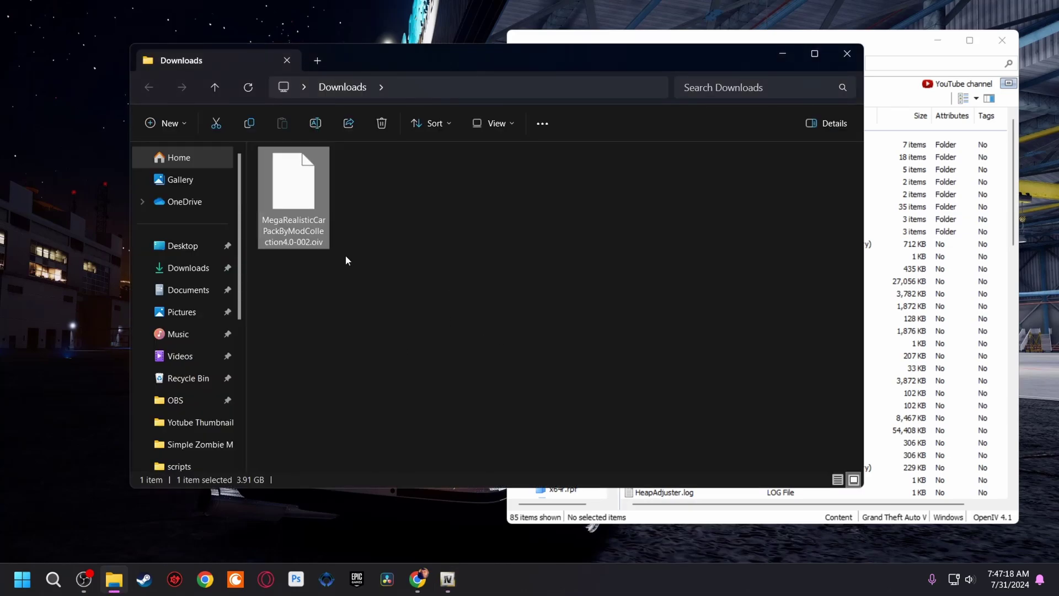
pyautogui.rightClick(306, 210)
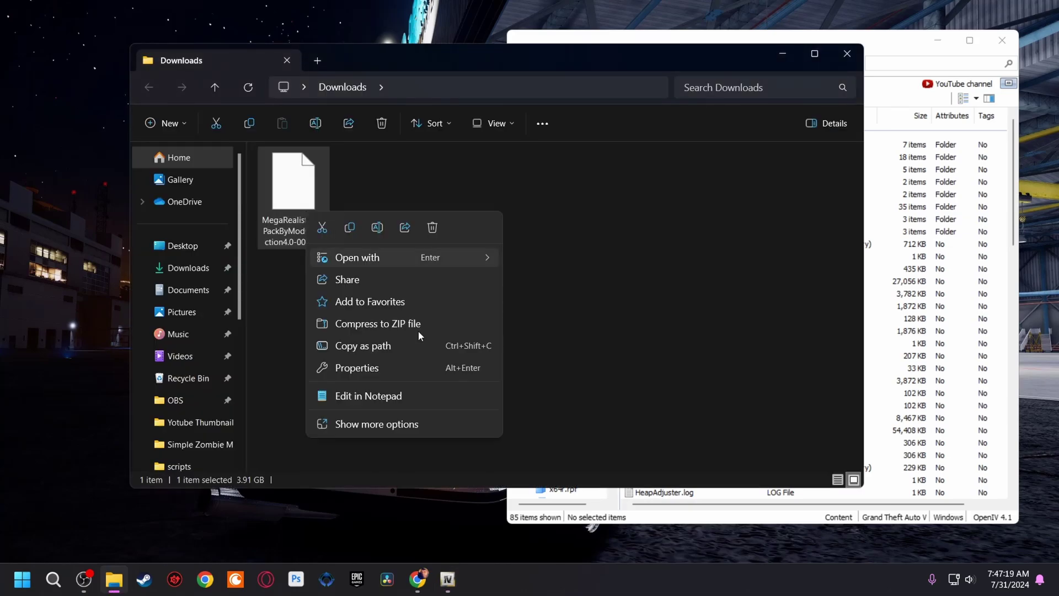
pyautogui.click(399, 430)
pyautogui.moveTo(464, 268)
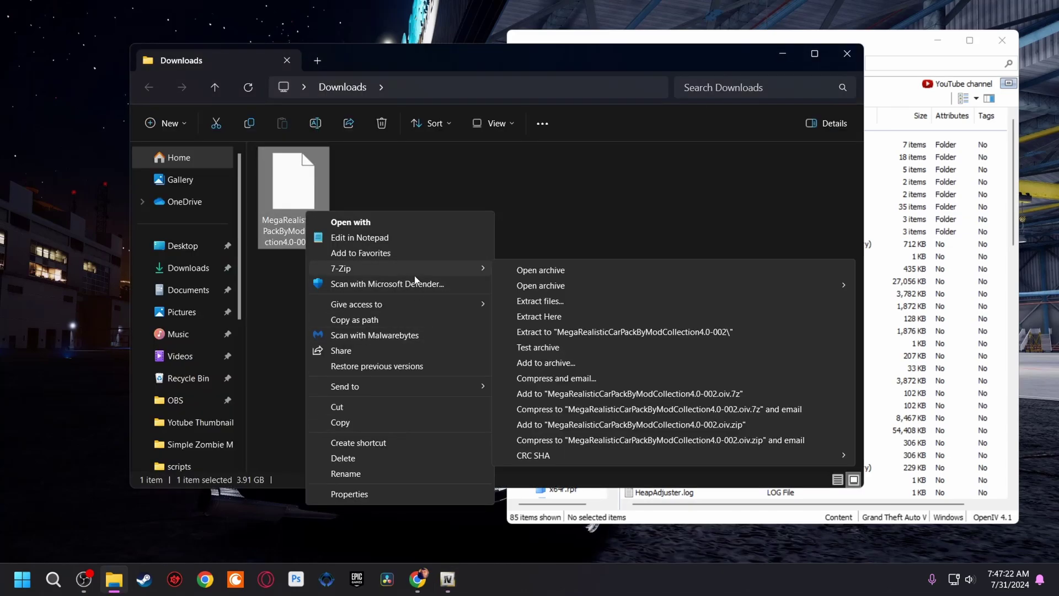
pyautogui.click(531, 272)
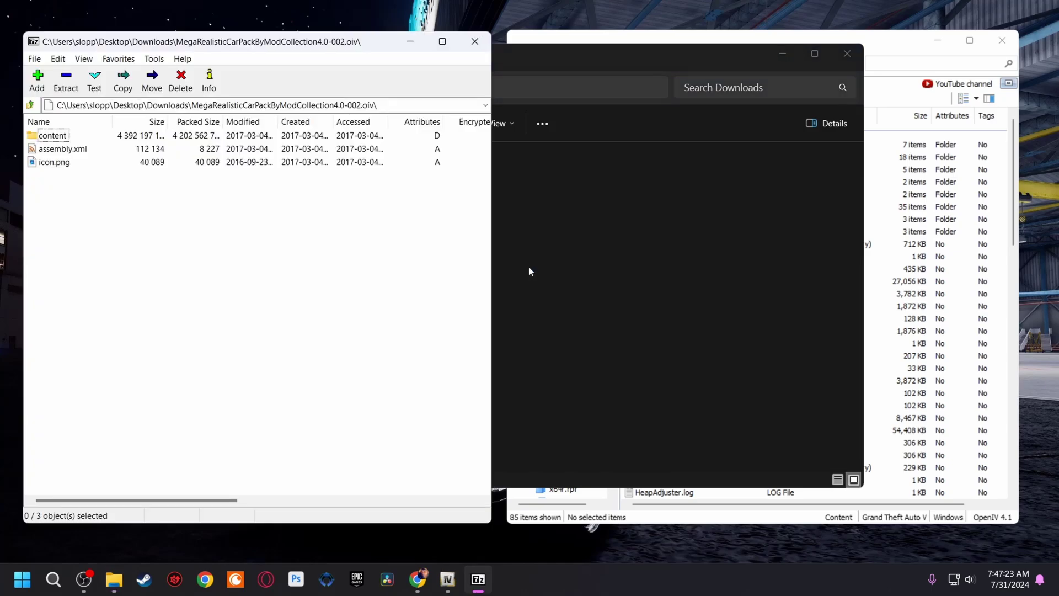
# Step: Minimize Explorer, inspect the archive's content folder in 7-Zip, and return to the top level
pyautogui.click(785, 62)
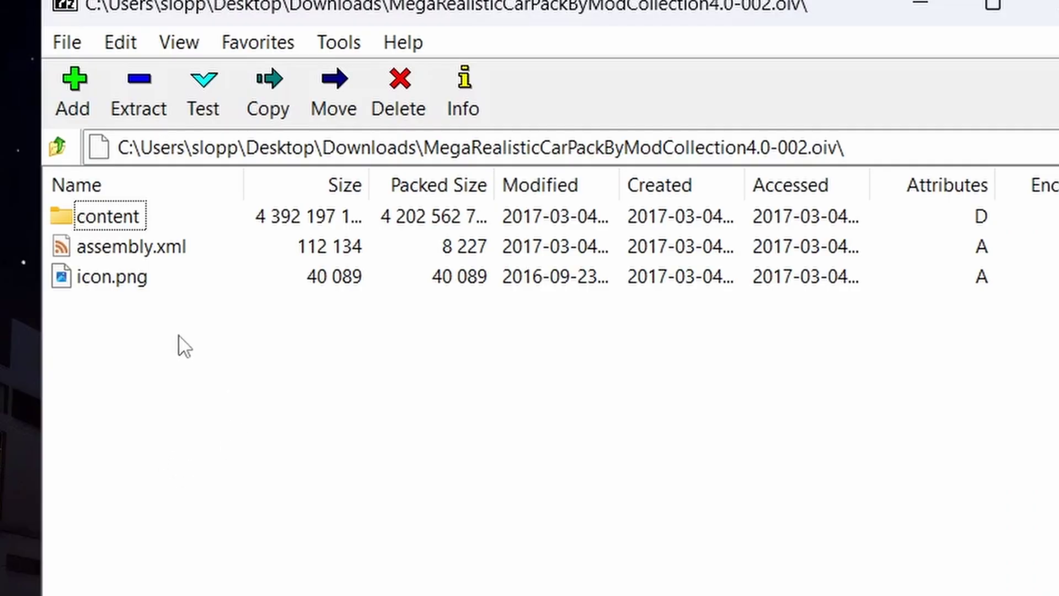
pyautogui.click(109, 215)
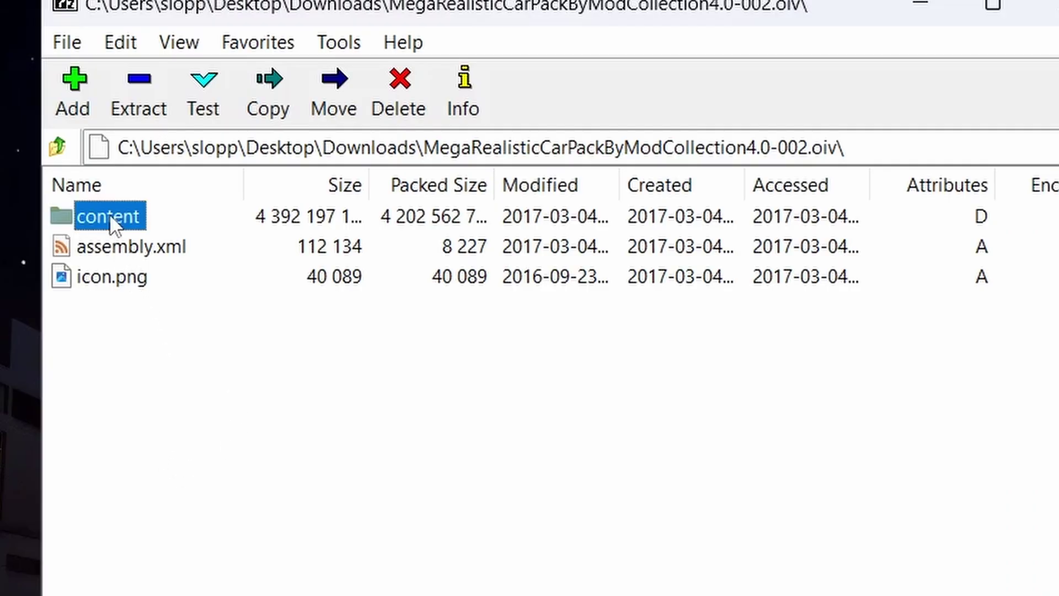
pyautogui.click(131, 246)
pyautogui.click(131, 283)
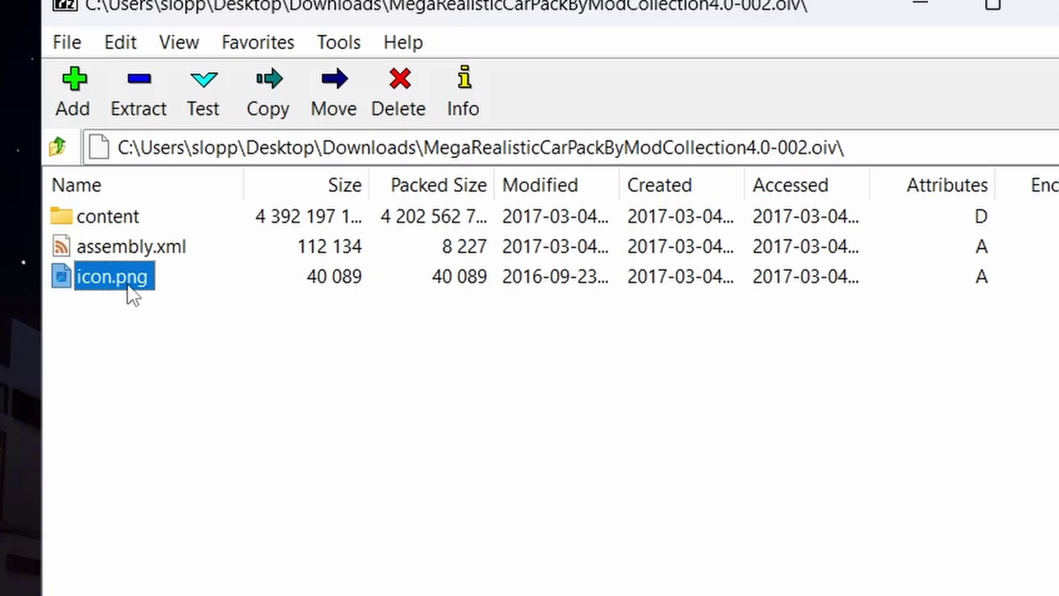
pyautogui.doubleClick(115, 220)
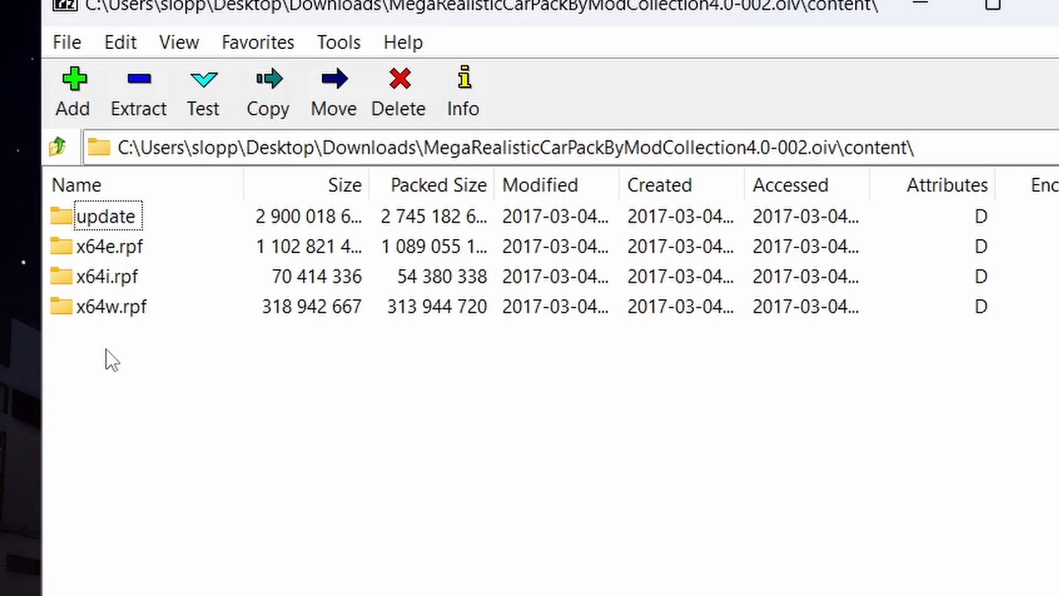
pyautogui.moveTo(111, 366); pyautogui.dragTo(139, 215)
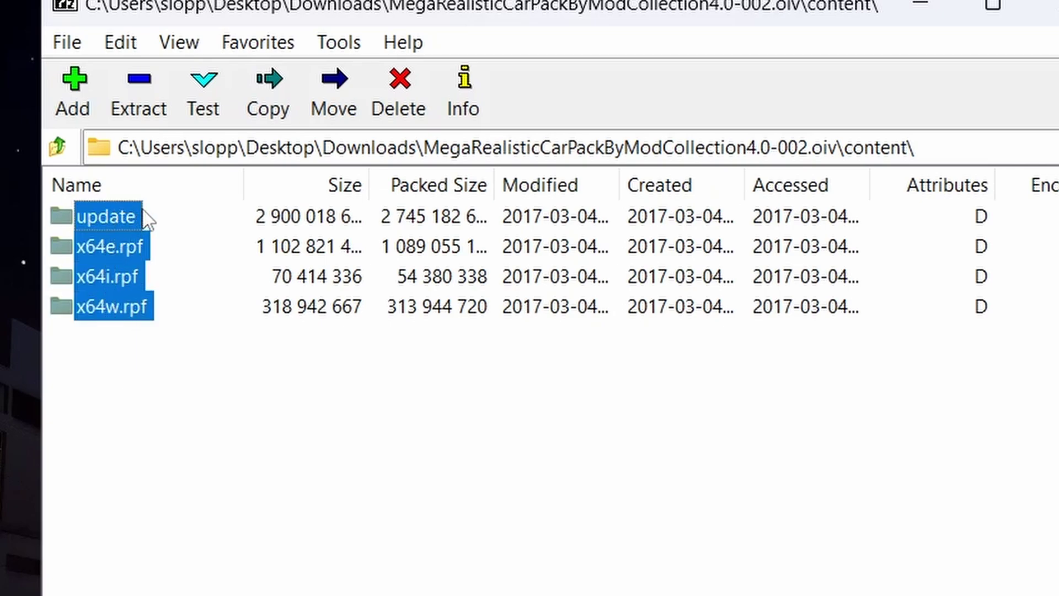
pyautogui.click(59, 149)
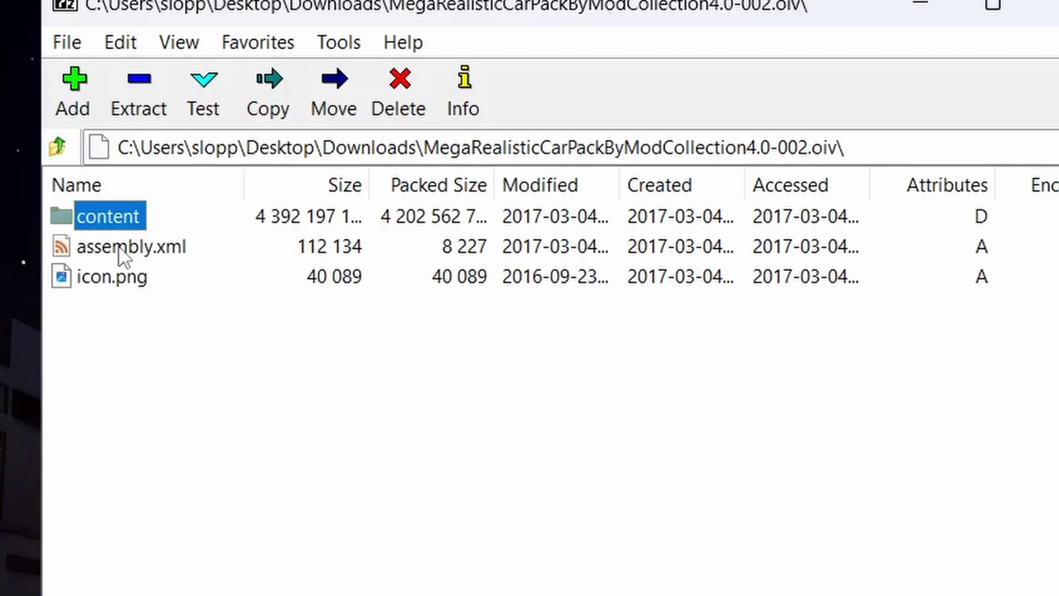
# Step: Open assembly.xml in VS Code and highlight its x64e source entries on lines 45-46
pyautogui.doubleClick(182, 247)
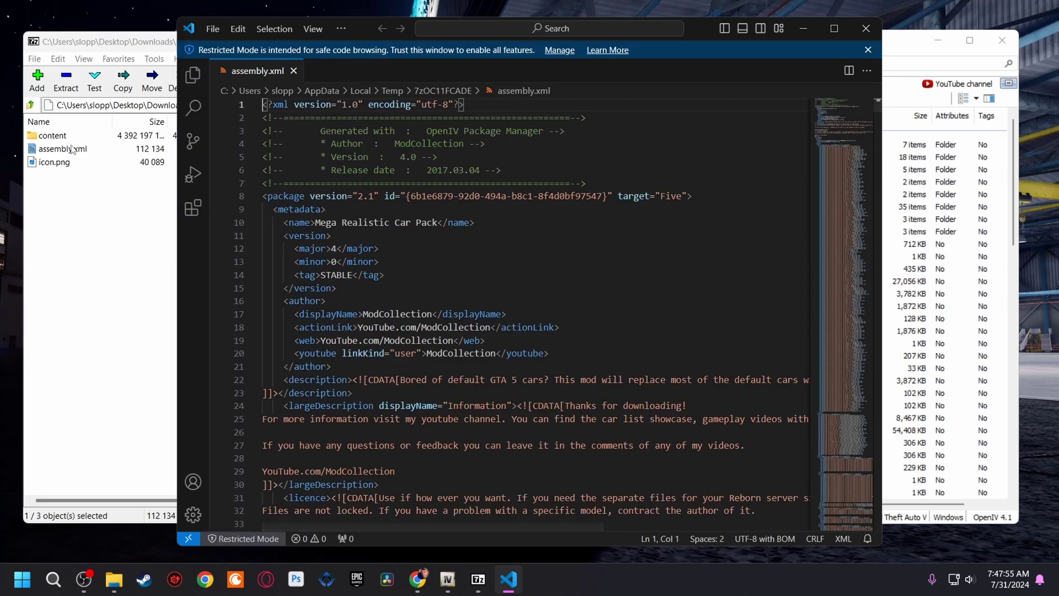
pyautogui.doubleClick(53, 136)
pyautogui.click(567, 263)
pyautogui.scroll(-10, 506, 355)
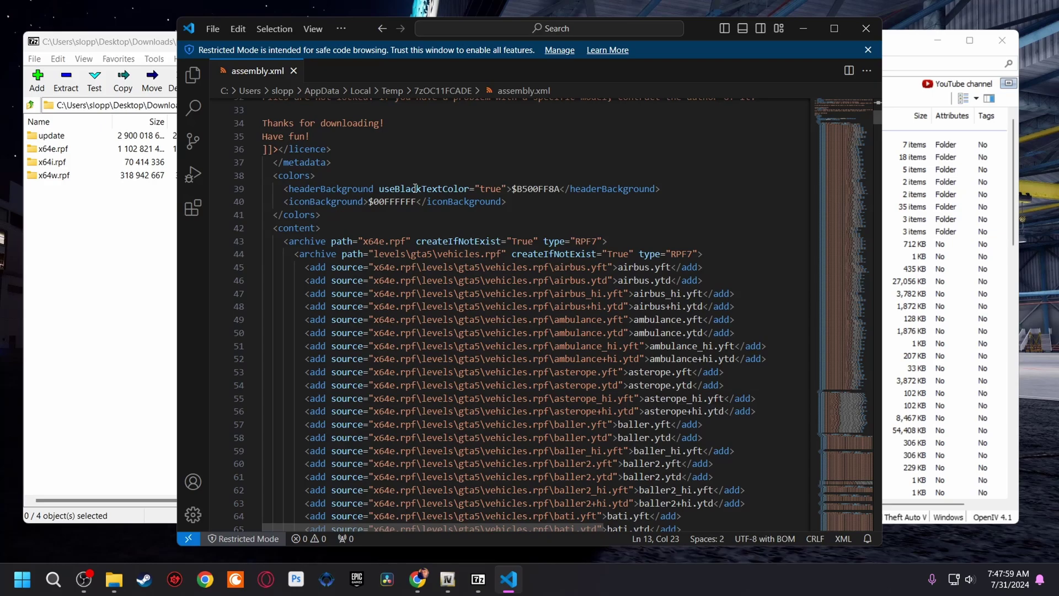
pyautogui.moveTo(311, 268); pyautogui.dragTo(393, 267)
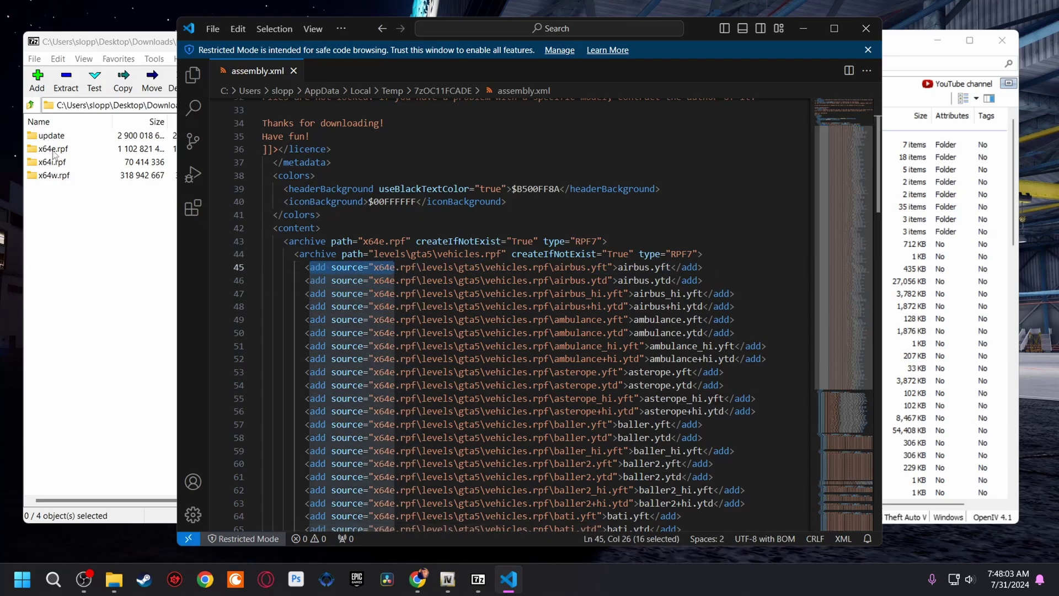
pyautogui.click(562, 267)
pyautogui.moveTo(311, 267); pyautogui.dragTo(480, 280)
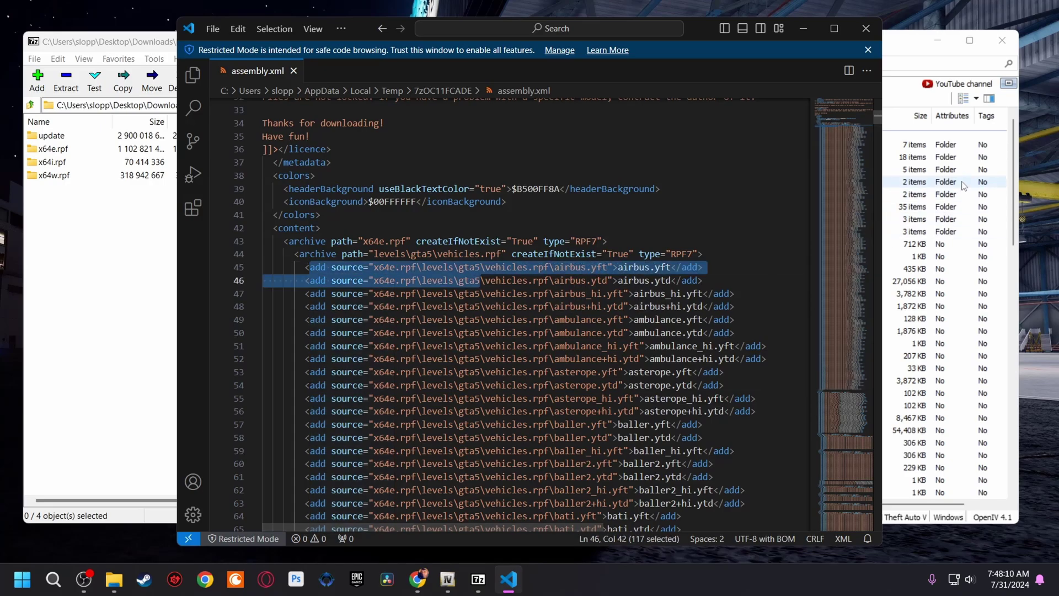
# Step: Scroll through assembly.xml's entries and select x64e.rpf, x64i.rpf and x64w.rpf in 7-Zip
pyautogui.moveTo(877, 118); pyautogui.dragTo(885, 216)
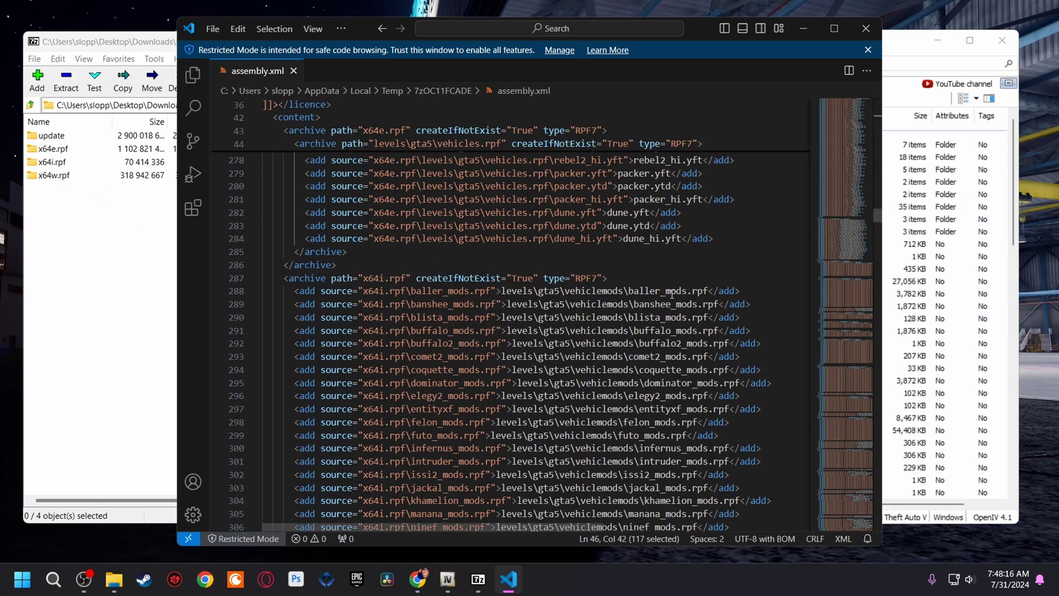
pyautogui.moveTo(876, 210); pyautogui.dragTo(887, 267)
pyautogui.scroll(4, 476, 298)
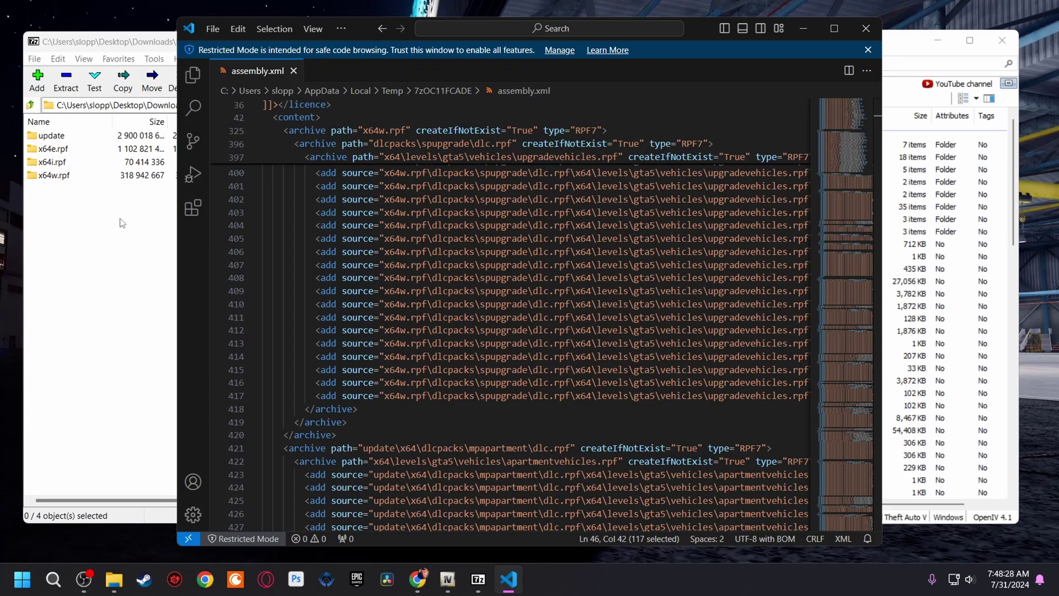
pyautogui.moveTo(68, 199); pyautogui.dragTo(47, 149)
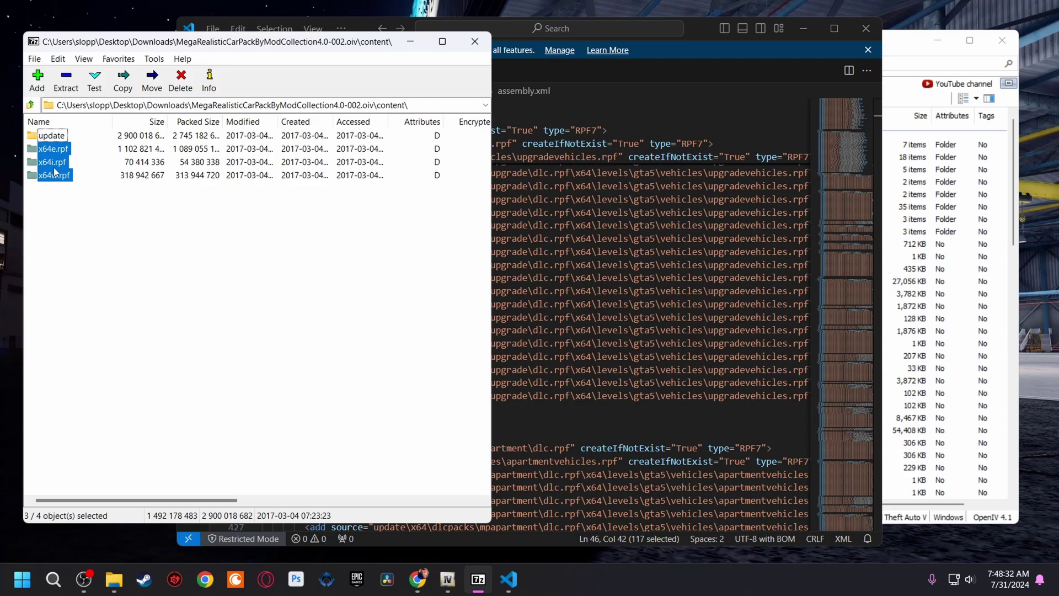
# Step: Open the GTA V mods folder in OpenIV
pyautogui.click(132, 243)
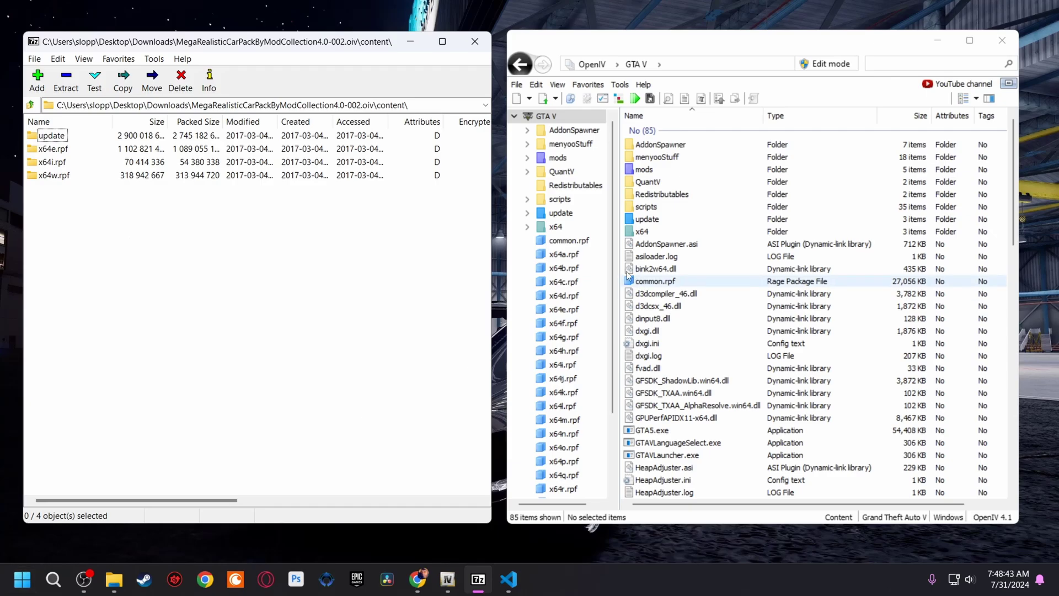
pyautogui.doubleClick(644, 169)
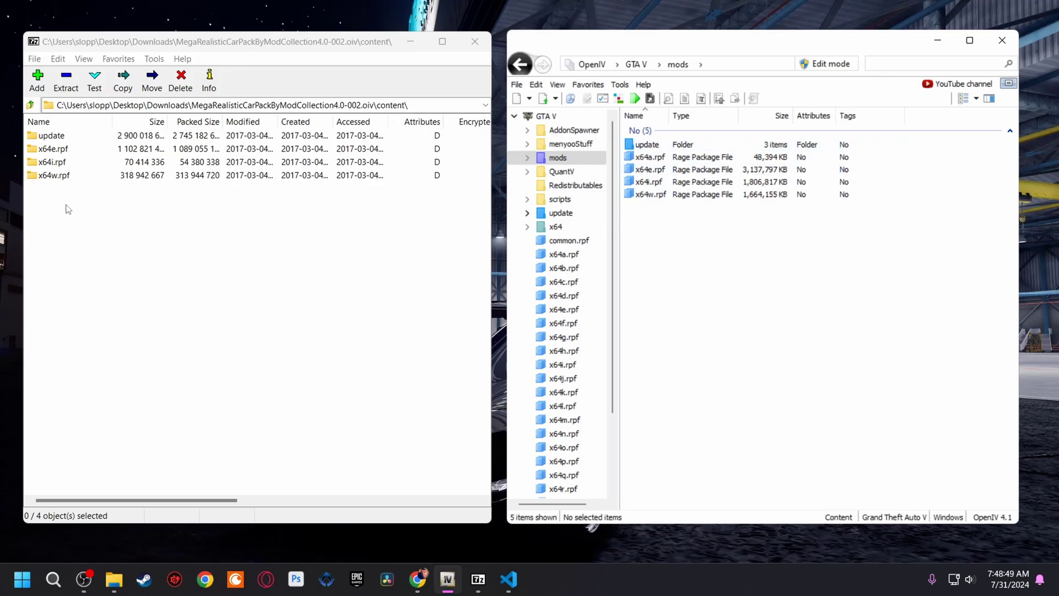
pyautogui.moveTo(68, 208); pyautogui.dragTo(34, 145)
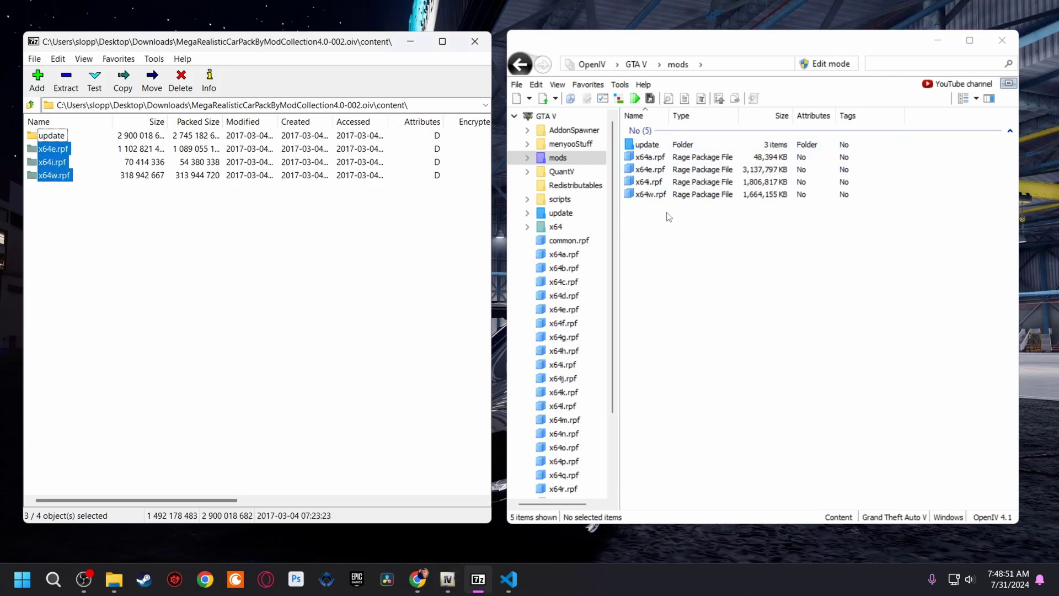
# Step: Enable edit mode and delete x64e.rpf, x64i.rpf and x64w.rpf from mods
pyautogui.click(829, 65)
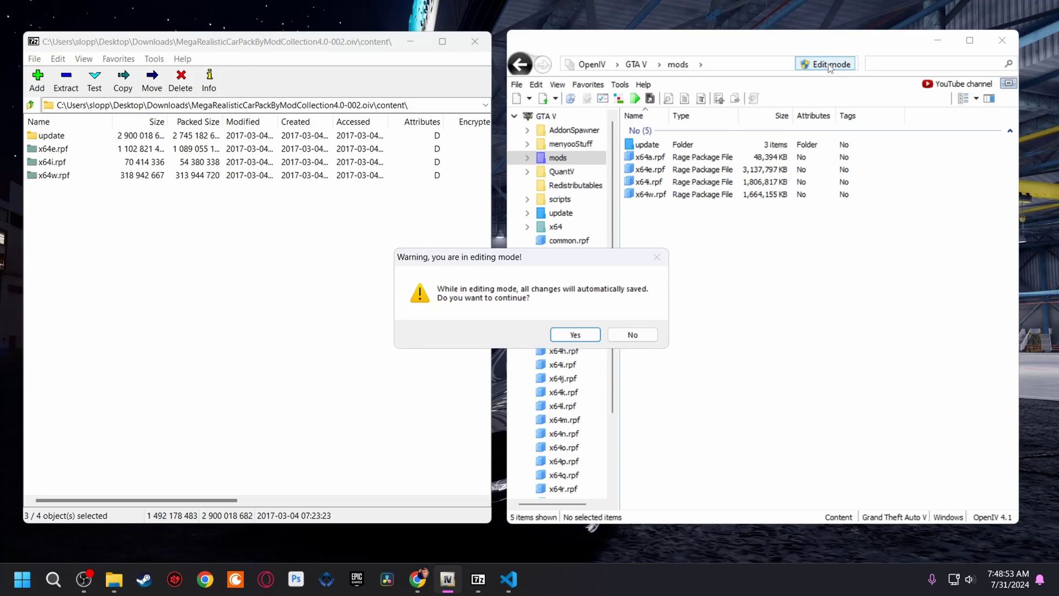
pyautogui.click(584, 335)
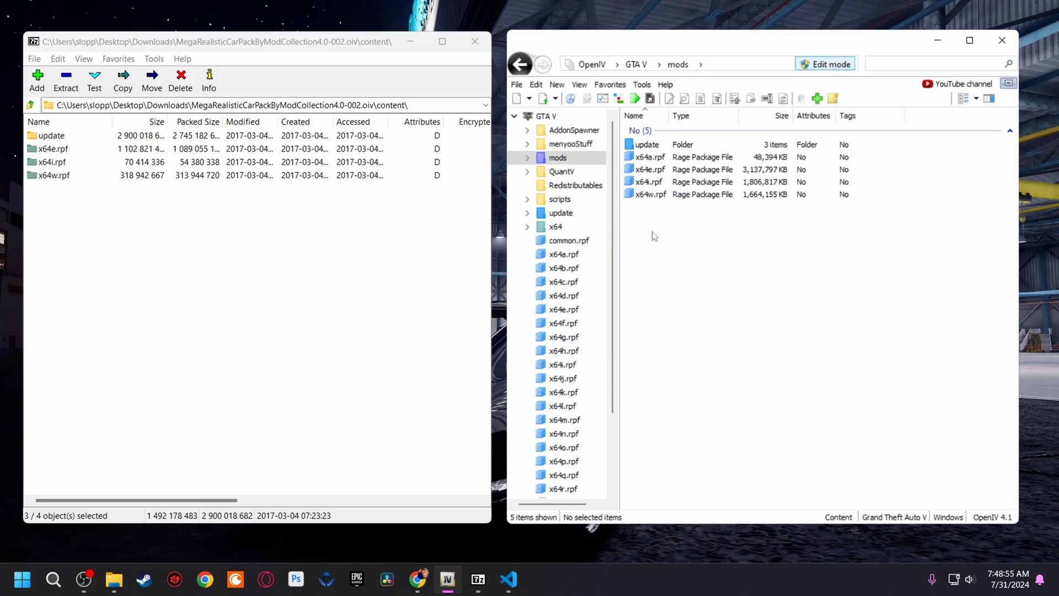
pyautogui.moveTo(650, 231); pyautogui.dragTo(650, 171)
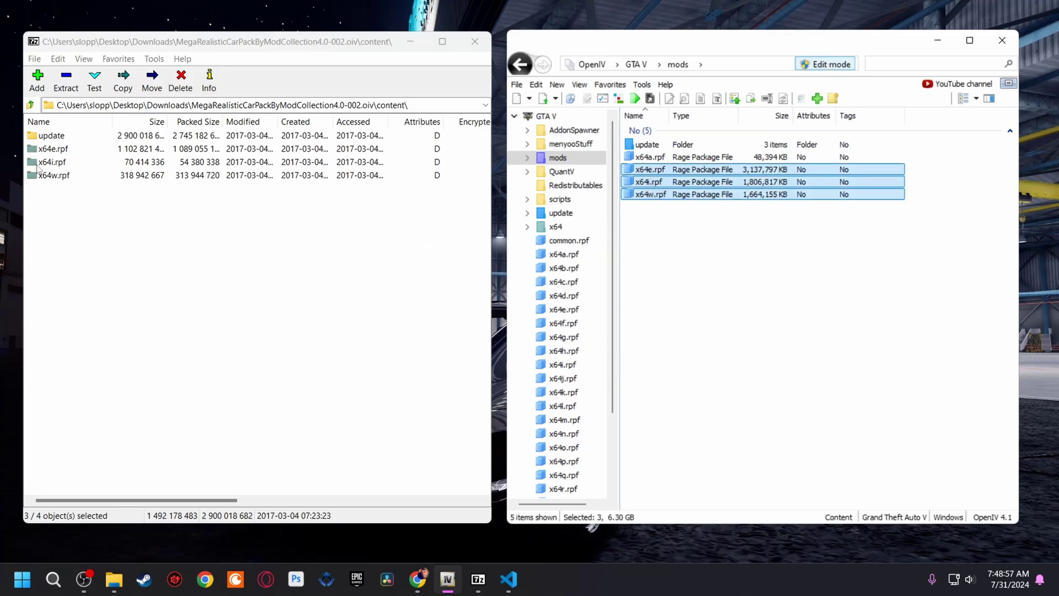
pyautogui.rightClick(661, 182)
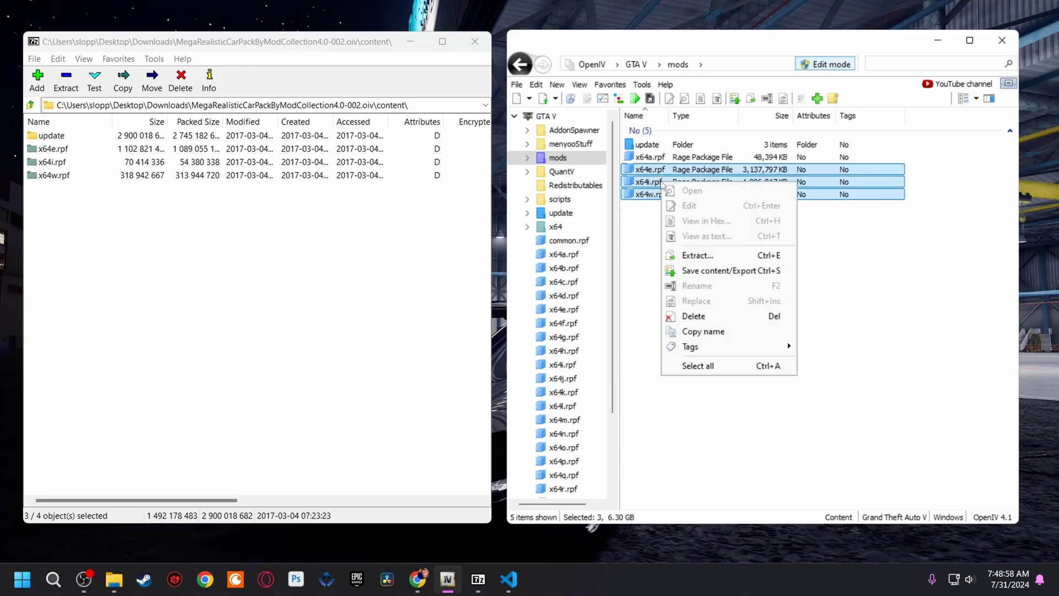
pyautogui.click(724, 315)
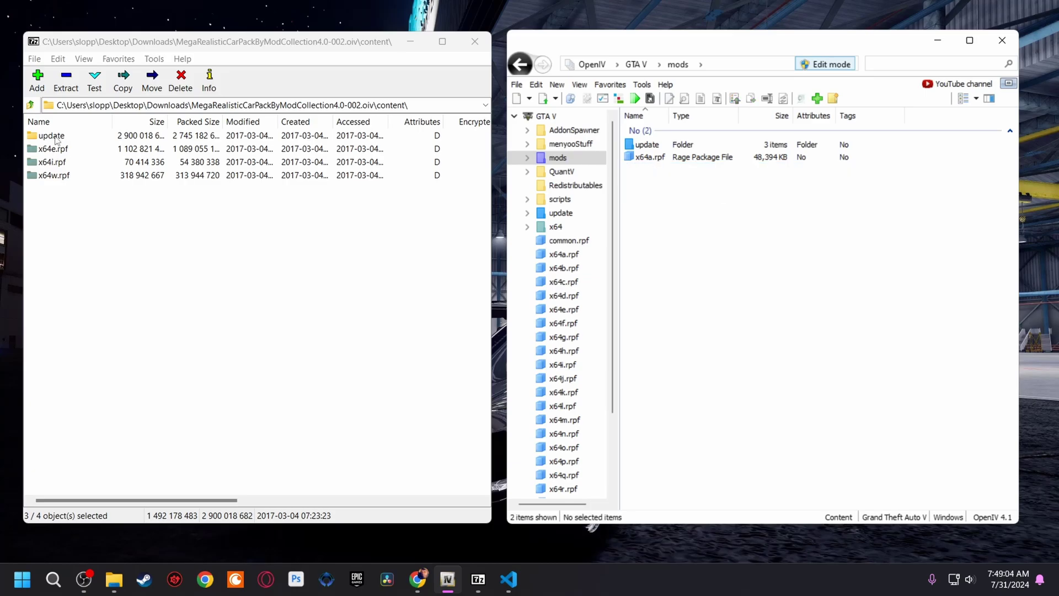
# Step: In 7-Zip, open update\x64\dlcpacks and select all 19 pack folders
pyautogui.doubleClick(56, 138)
pyautogui.doubleClick(54, 138)
pyautogui.doubleClick(53, 138)
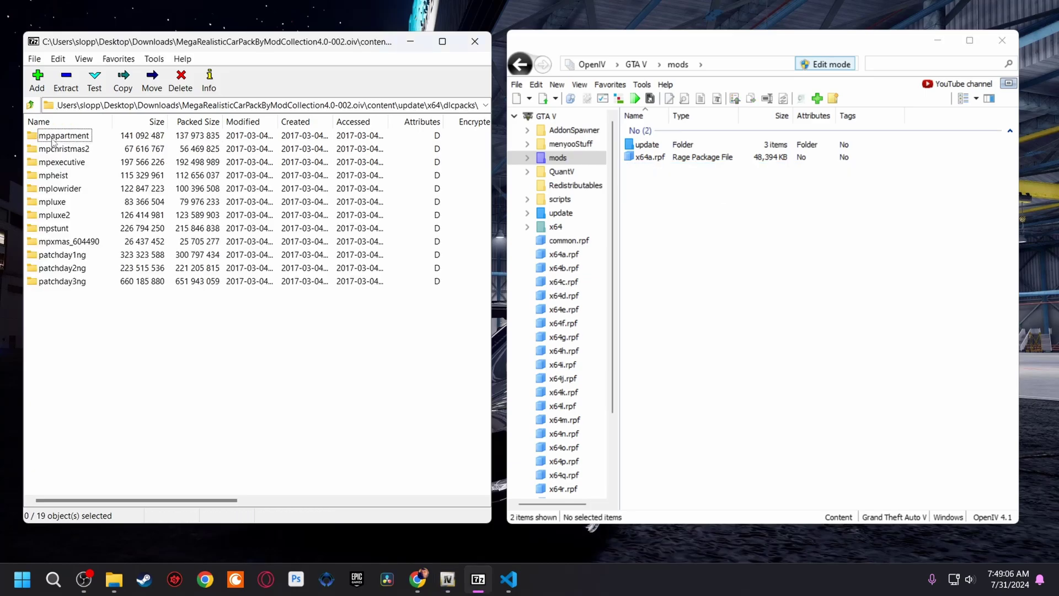
pyautogui.moveTo(69, 406); pyautogui.dragTo(57, 134)
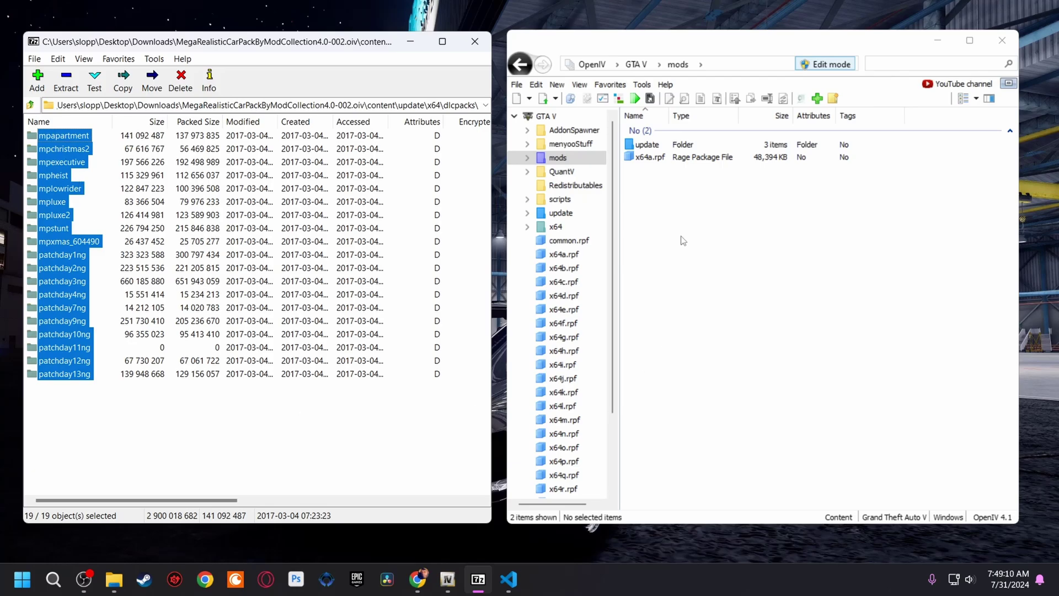
# Step: In OpenIV, open mods\update\x64\dlcpacks
pyautogui.doubleClick(648, 145)
pyautogui.doubleClick(662, 146)
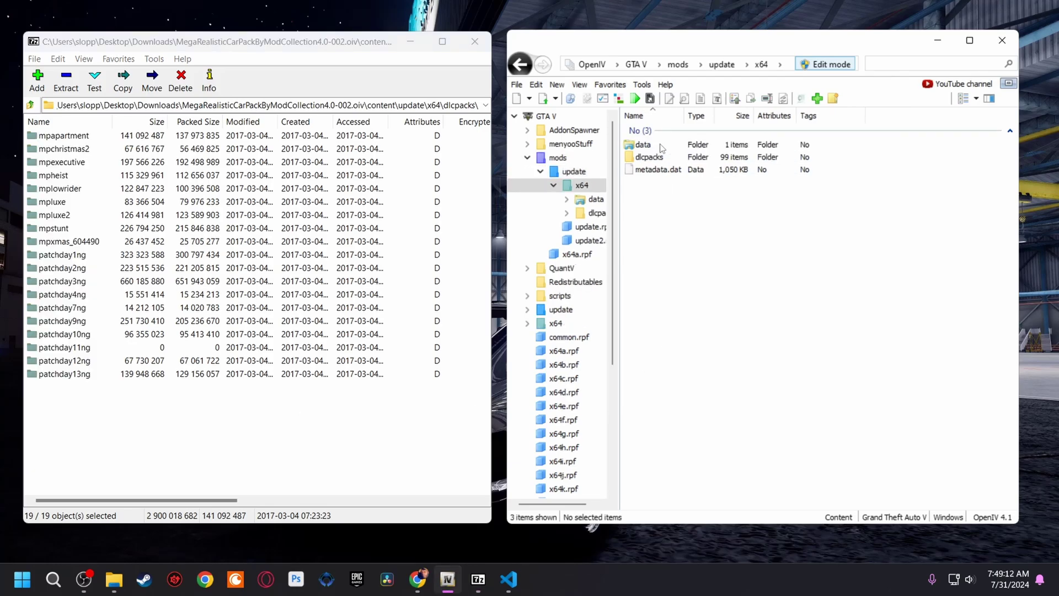
pyautogui.doubleClick(665, 159)
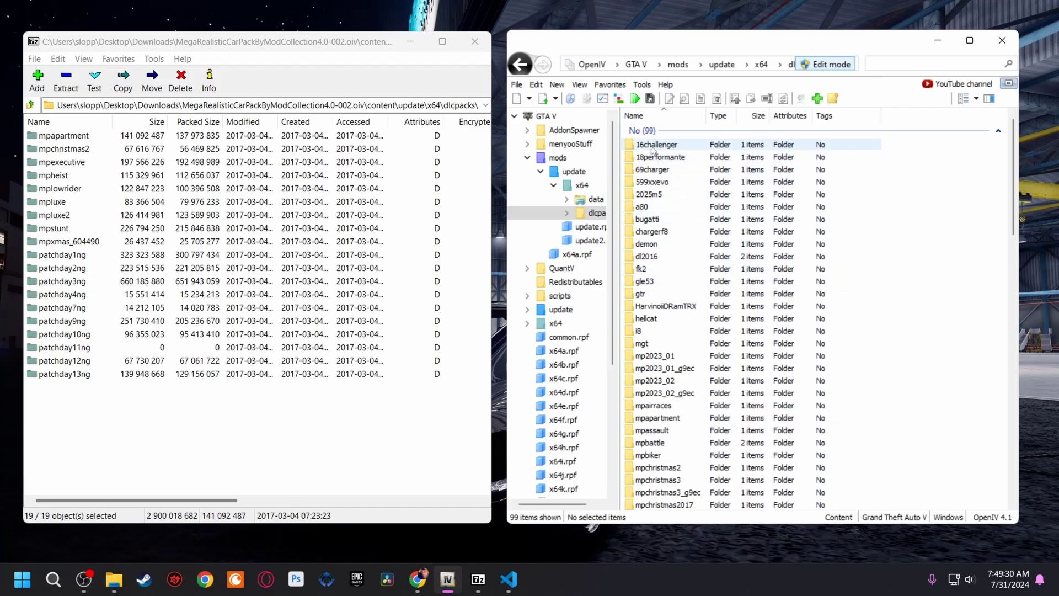
# Step: Review the pack's folder list, then select mpapartment, mpchristmas2 and mpexecutive in mods dlcpacks
pyautogui.click(51, 400)
pyautogui.moveTo(52, 400); pyautogui.dragTo(191, 474)
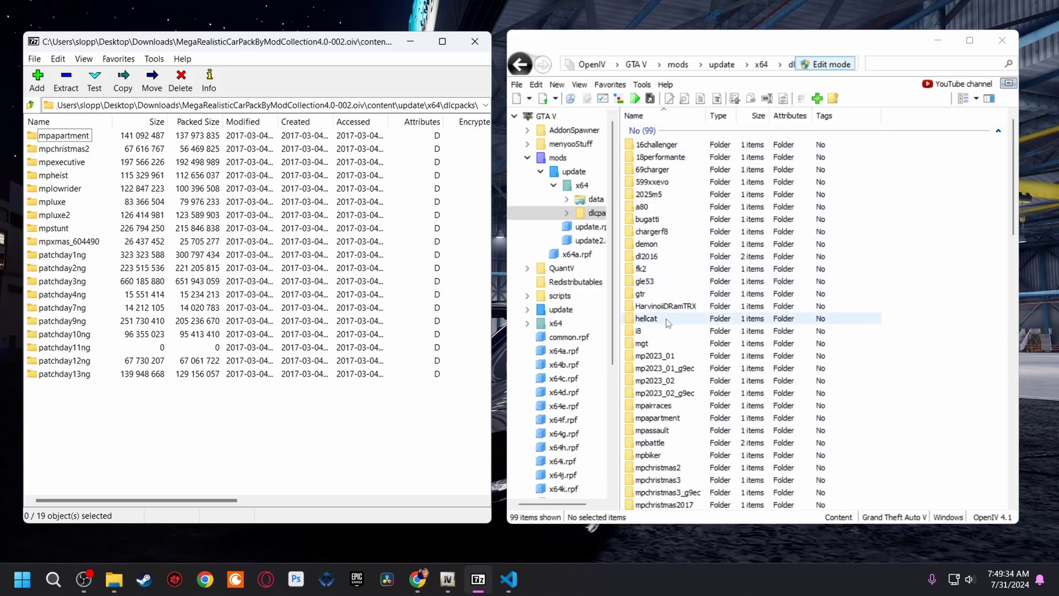
pyautogui.scroll(-1, 717, 320)
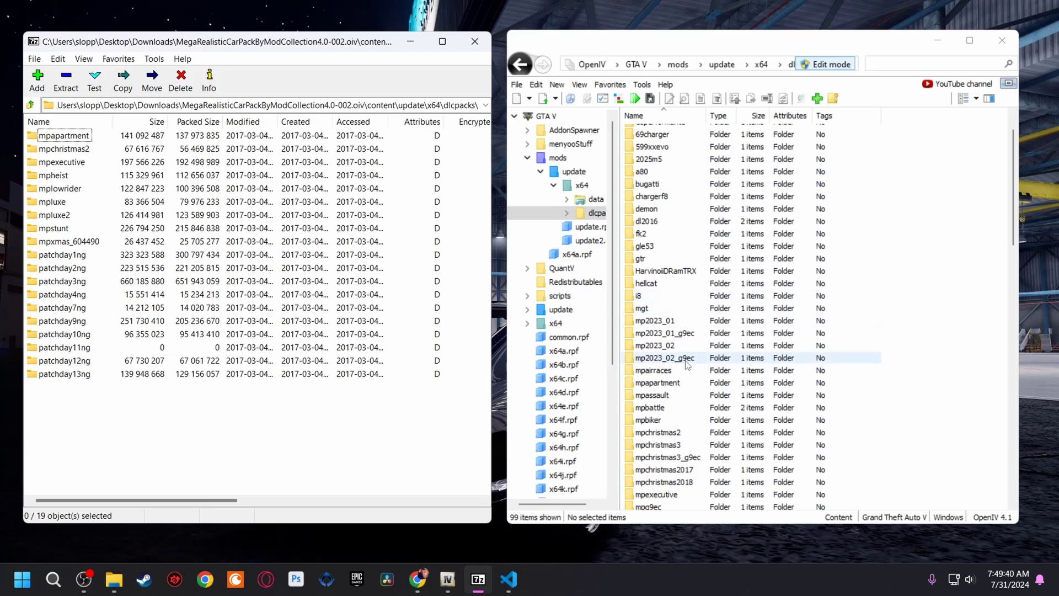
pyautogui.scroll(-1, 662, 353)
pyautogui.click(664, 356)
pyautogui.click(662, 350)
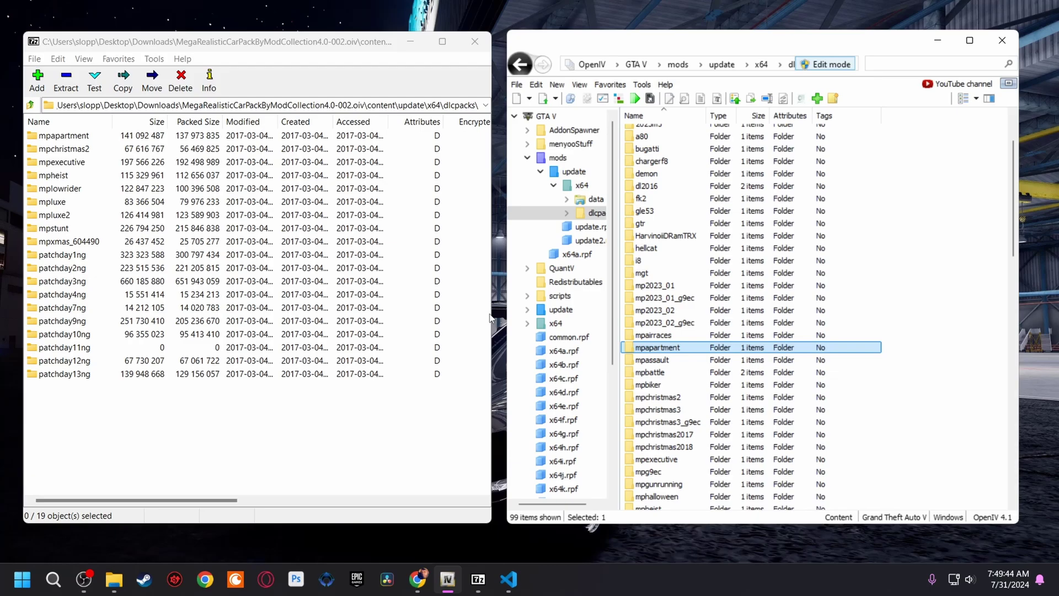
pyautogui.keyDown('ctrl'); pyautogui.click(669, 401); pyautogui.keyUp('ctrl')
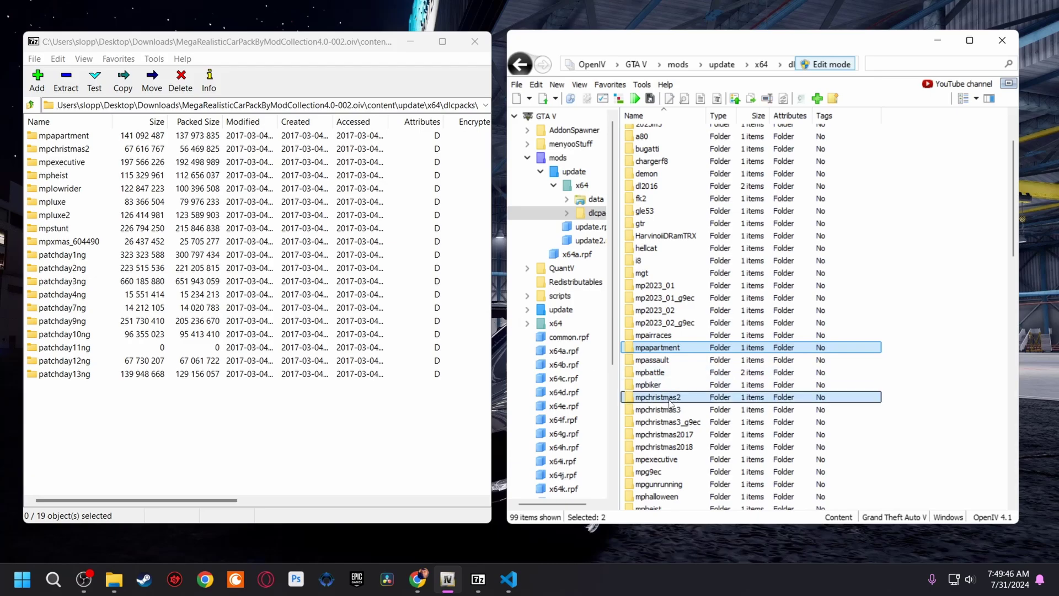
pyautogui.keyDown('ctrl'); pyautogui.click(673, 460); pyautogui.keyUp('ctrl')
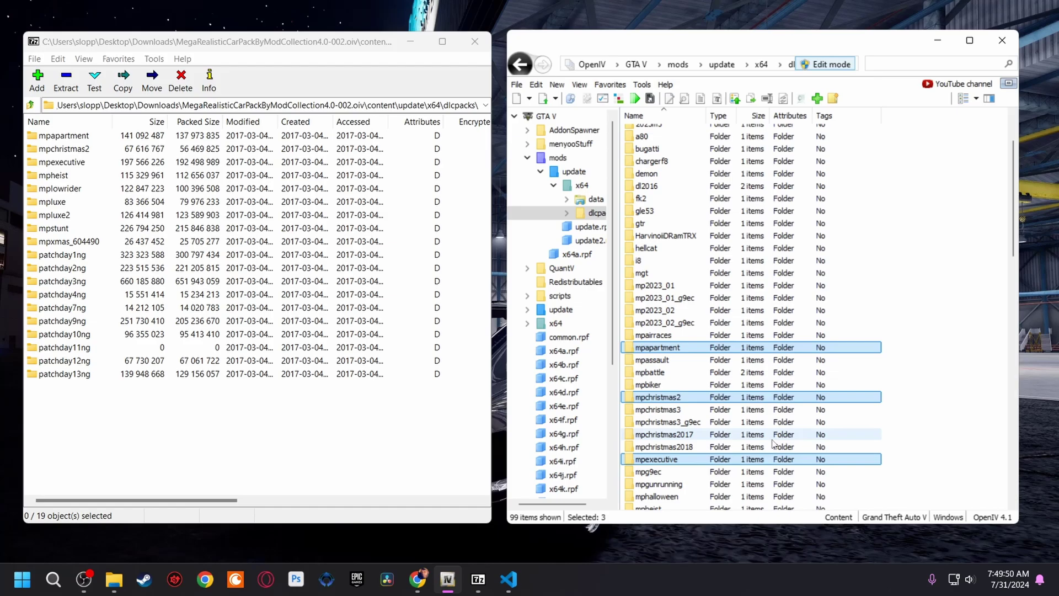
# Step: Add mpheist, mplowrider and patchday10ng-13ng, then delete all 19 selected folders
pyautogui.scroll(-2, 774, 439)
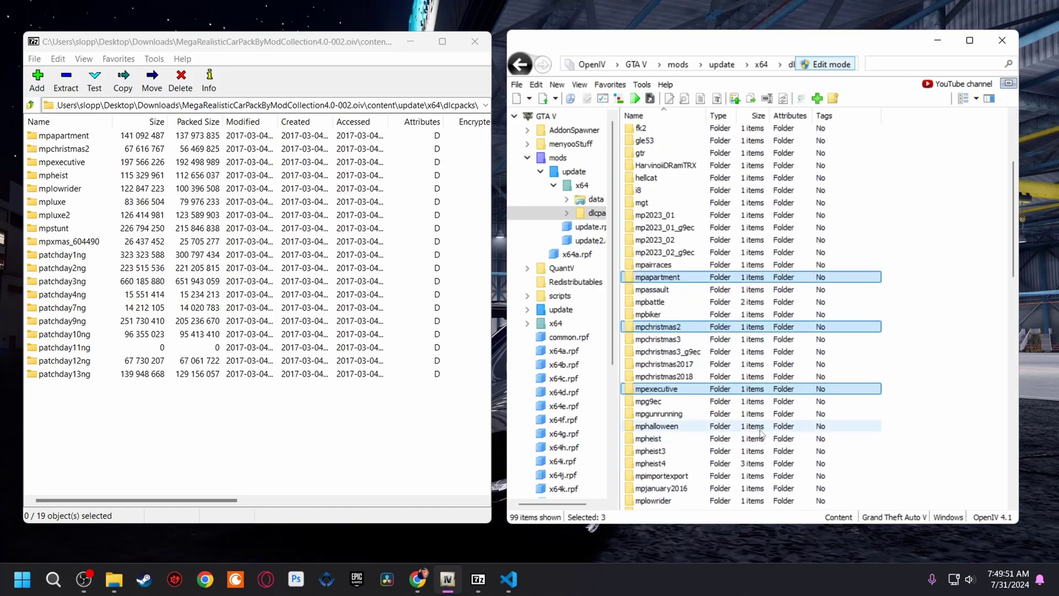
pyautogui.keyDown('ctrl'); pyautogui.click(662, 438); pyautogui.keyUp('ctrl')
pyautogui.scroll(-2, 711, 433)
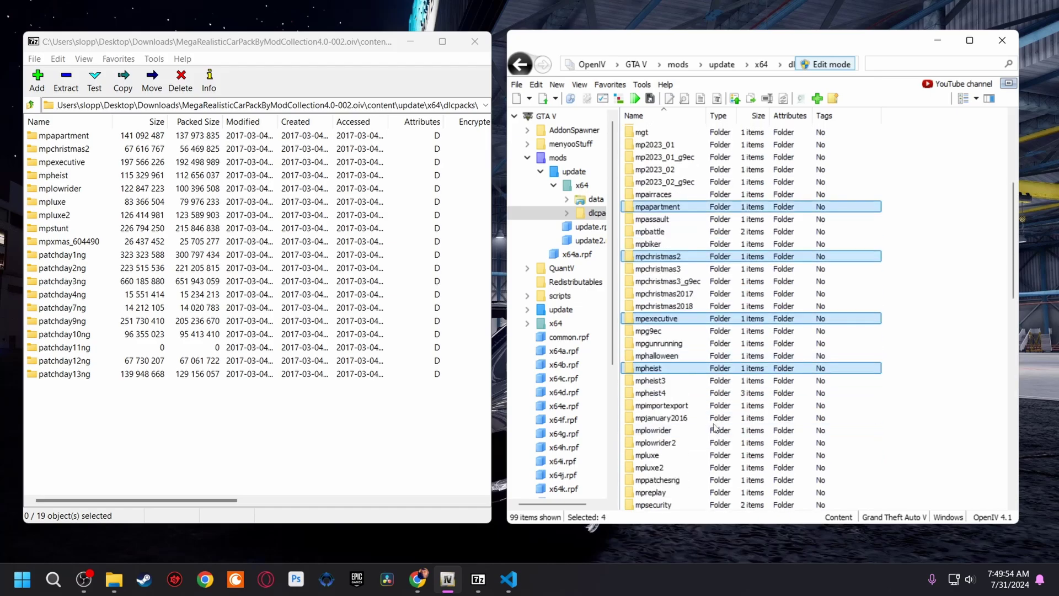
pyautogui.keyDown('ctrl'); pyautogui.click(711, 429); pyautogui.keyUp('ctrl')
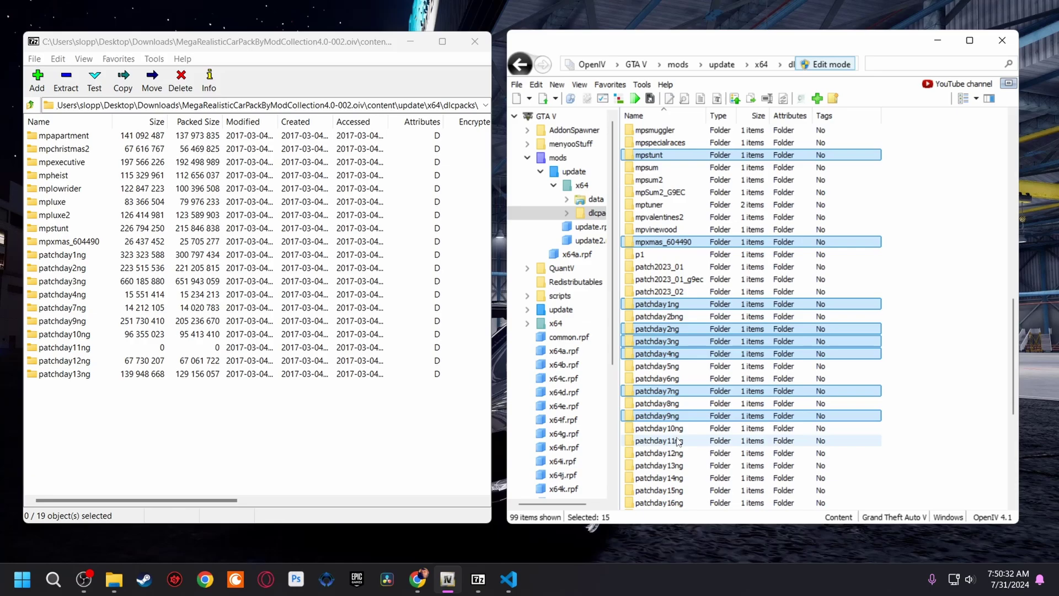
pyautogui.keyDown('ctrl'); pyautogui.click(678, 428); pyautogui.keyUp('ctrl')
pyautogui.keyDown('ctrl'); pyautogui.click(679, 440); pyautogui.keyUp('ctrl')
pyautogui.keyDown('ctrl'); pyautogui.click(680, 453); pyautogui.keyUp('ctrl')
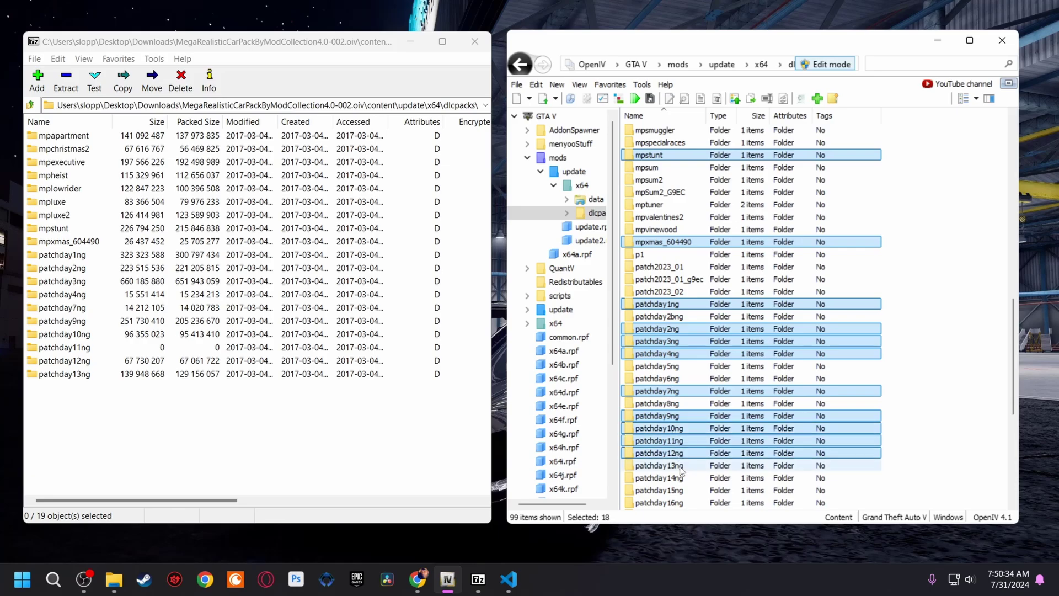
pyautogui.keyDown('ctrl'); pyautogui.click(717, 465); pyautogui.keyUp('ctrl')
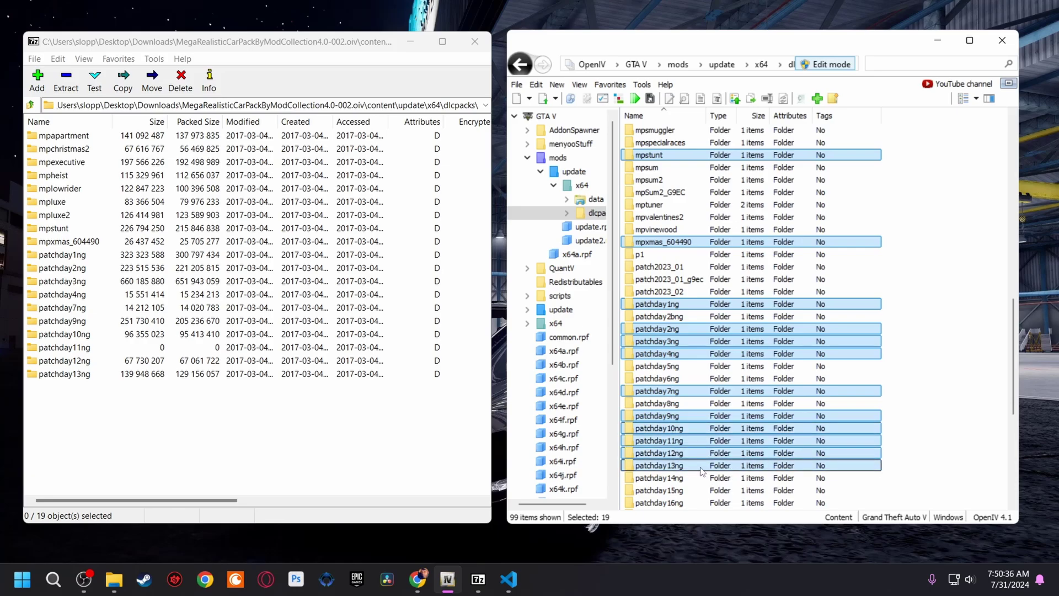
pyautogui.rightClick(702, 471)
pyautogui.click(735, 403)
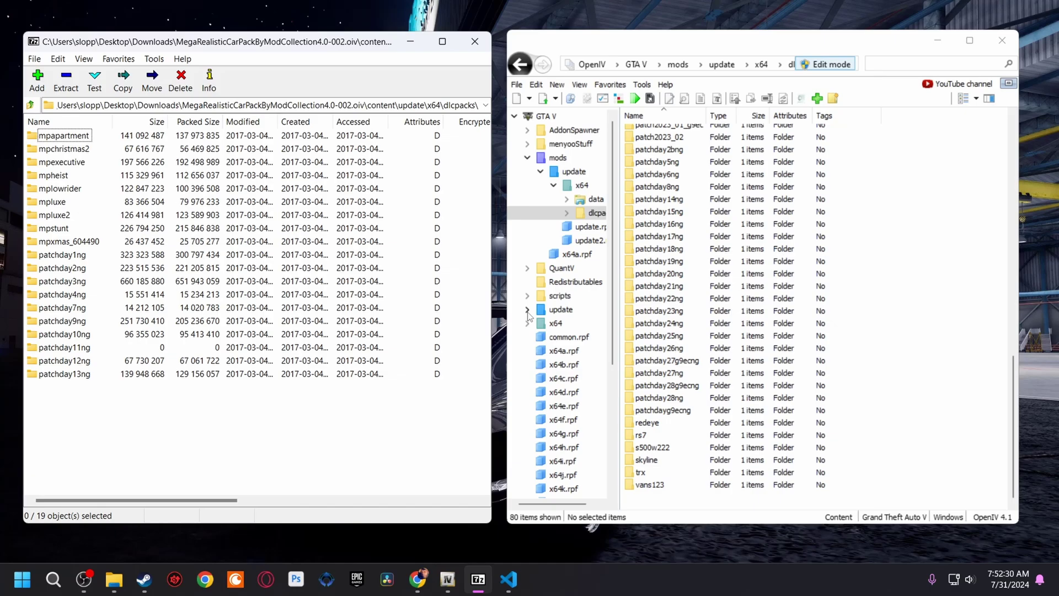
# Step: Open the game's original update\x64\dlcpacks folder from the tree
pyautogui.click(528, 310)
pyautogui.click(541, 324)
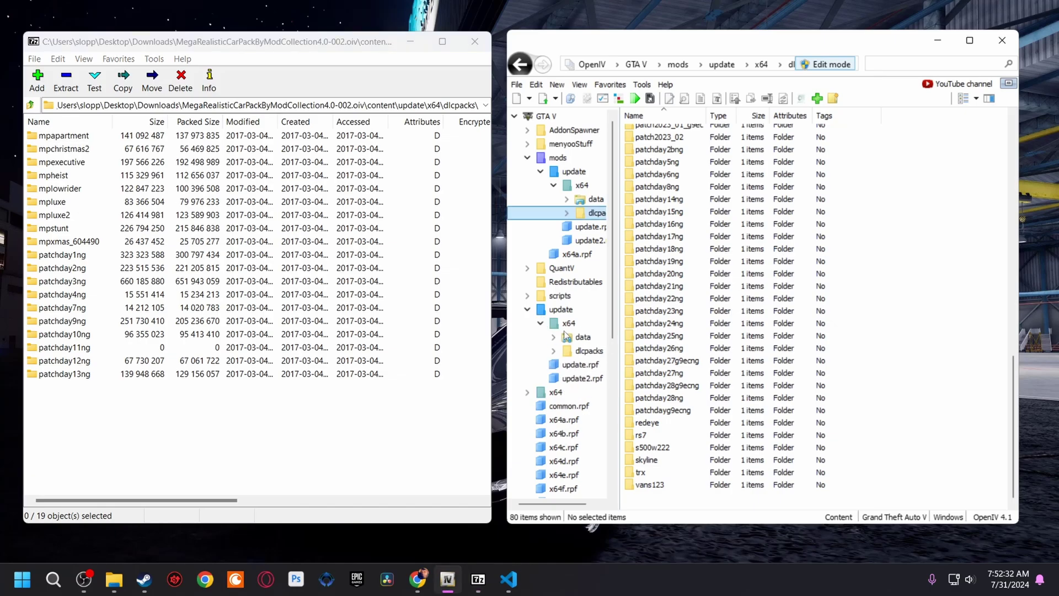
pyautogui.click(553, 351)
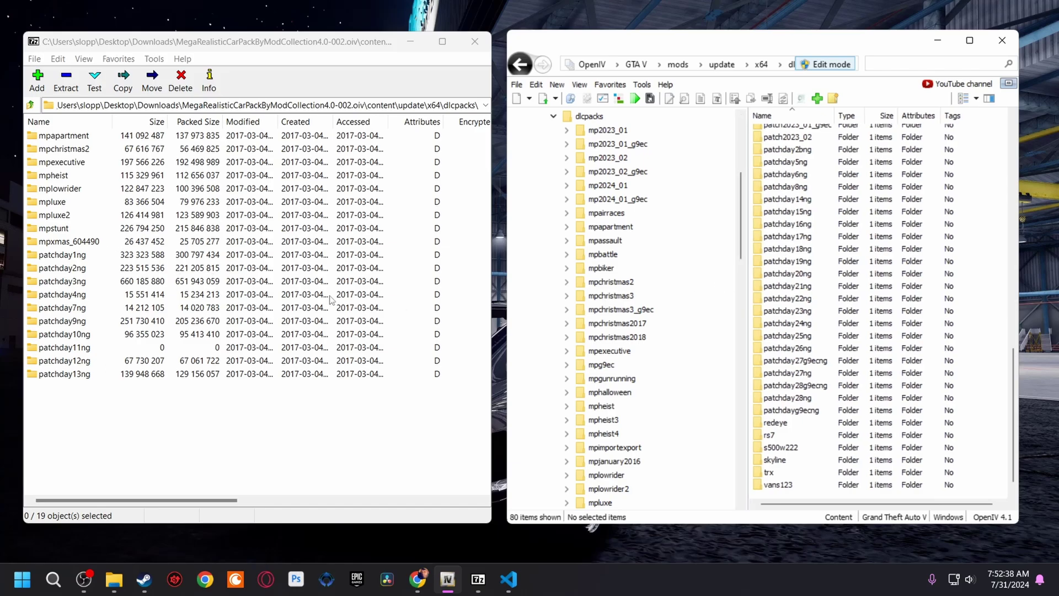
pyautogui.scroll(5, 646, 276)
pyautogui.scroll(-4, 629, 298)
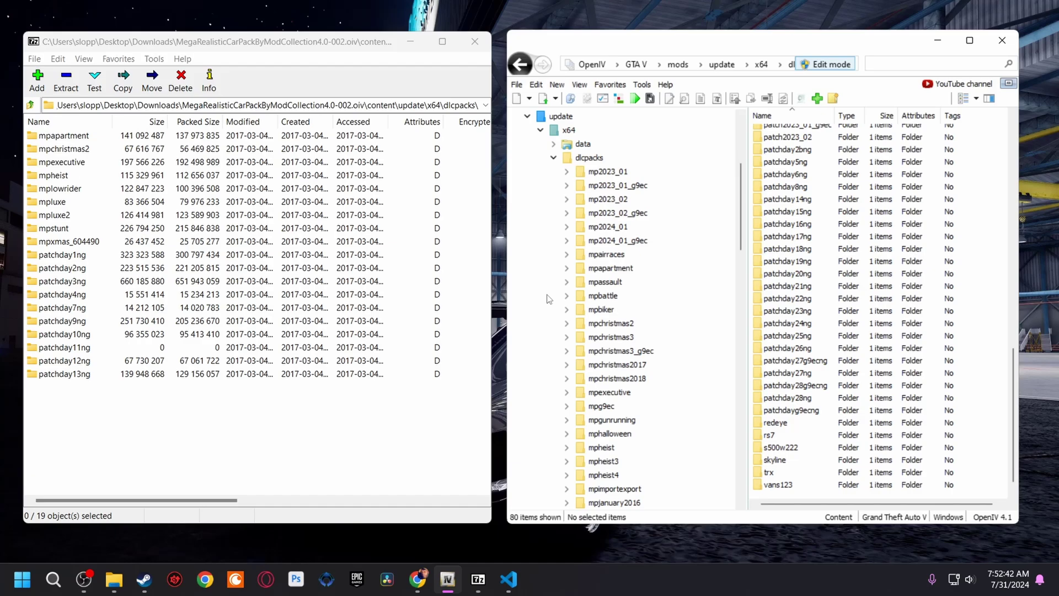
pyautogui.hotkey('alt', 'Left')
pyautogui.click(786, 232)
# Step: Select the original mpapartment, mpchristmas2, mpexecutive, mpheist, mplowrider, mpluxe and mpluxe2 folders
pyautogui.keyDown('ctrl'); pyautogui.click(786, 281); pyautogui.keyUp('ctrl')
pyautogui.keyDown('ctrl'); pyautogui.click(784, 343); pyautogui.keyUp('ctrl')
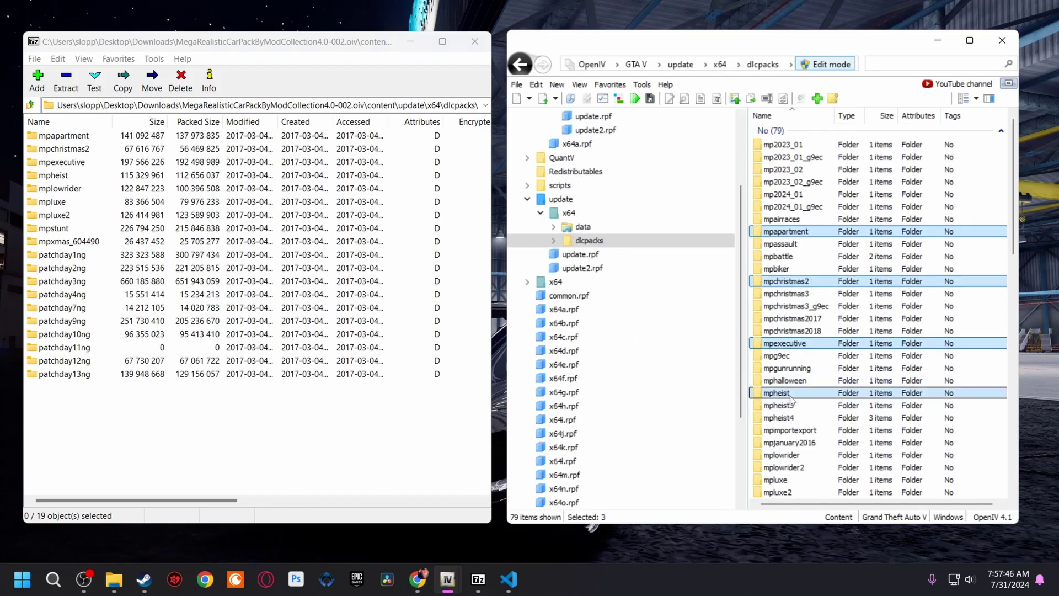
pyautogui.keyDown('ctrl'); pyautogui.click(781, 454); pyautogui.keyUp('ctrl')
pyautogui.keyDown('ctrl'); pyautogui.click(776, 479); pyautogui.keyUp('ctrl')
pyautogui.keyDown('ctrl'); pyautogui.click(778, 492); pyautogui.keyUp('ctrl')
pyautogui.scroll(-12, 794, 420)
# Step: Add mpstunt, mpxmas_604490 and patchday1ng through patchday13ng to the selection
pyautogui.keyDown('ctrl'); pyautogui.click(792, 162); pyautogui.keyUp('ctrl')
pyautogui.keyDown('ctrl'); pyautogui.click(785, 236); pyautogui.keyUp('ctrl')
pyautogui.keyDown('ctrl'); pyautogui.click(785, 260); pyautogui.keyUp('ctrl')
pyautogui.keyDown('ctrl'); pyautogui.keyDown('shift'); pyautogui.click(785, 285); pyautogui.keyUp('shift'); pyautogui.keyUp('ctrl')
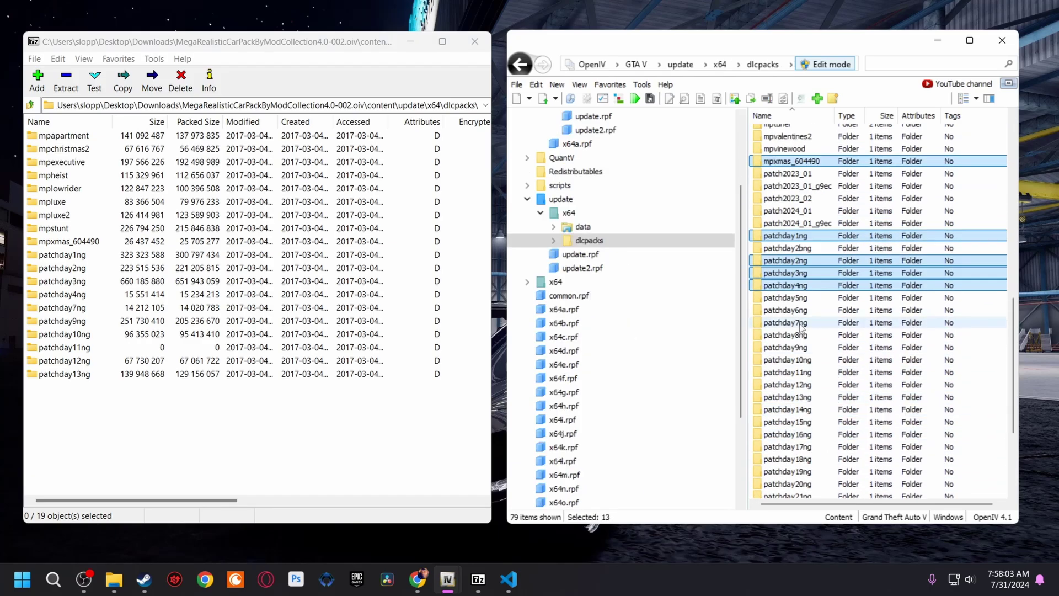
pyautogui.keyDown('ctrl'); pyautogui.click(786, 323); pyautogui.keyUp('ctrl')
pyautogui.keyDown('ctrl'); pyautogui.click(786, 347); pyautogui.keyUp('ctrl')
pyautogui.keyDown('ctrl'); pyautogui.click(787, 359); pyautogui.keyUp('ctrl')
pyautogui.keyDown('ctrl'); pyautogui.click(788, 371); pyautogui.keyUp('ctrl')
pyautogui.keyDown('ctrl'); pyautogui.click(788, 384); pyautogui.keyUp('ctrl')
pyautogui.keyDown('ctrl'); pyautogui.click(787, 397); pyautogui.keyUp('ctrl')
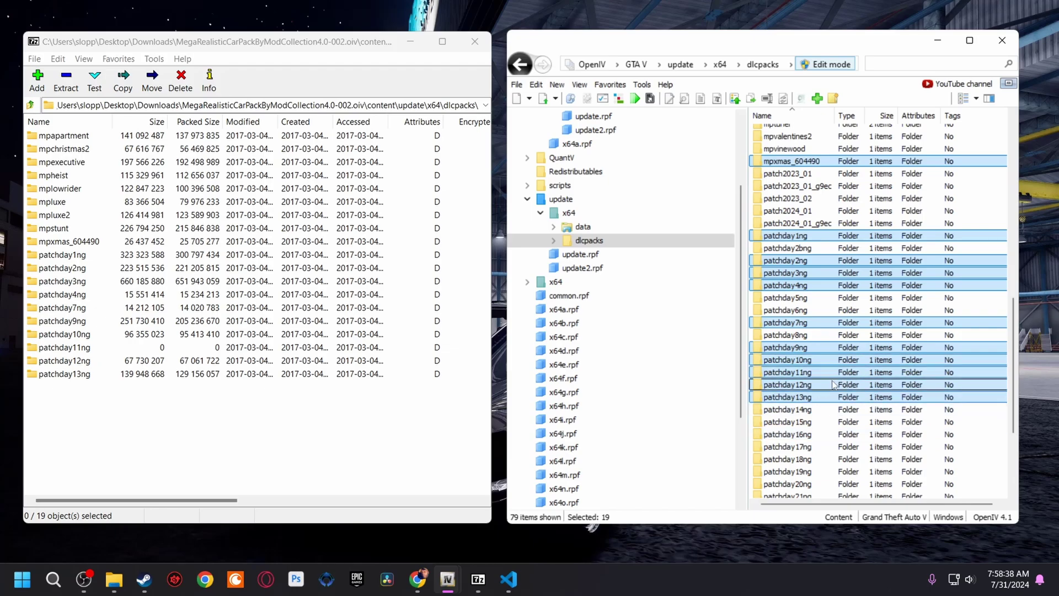
# Step: Create a new folder named 'Extracted files' on Steam Games (D:)
pyautogui.moveTo(113, 579)
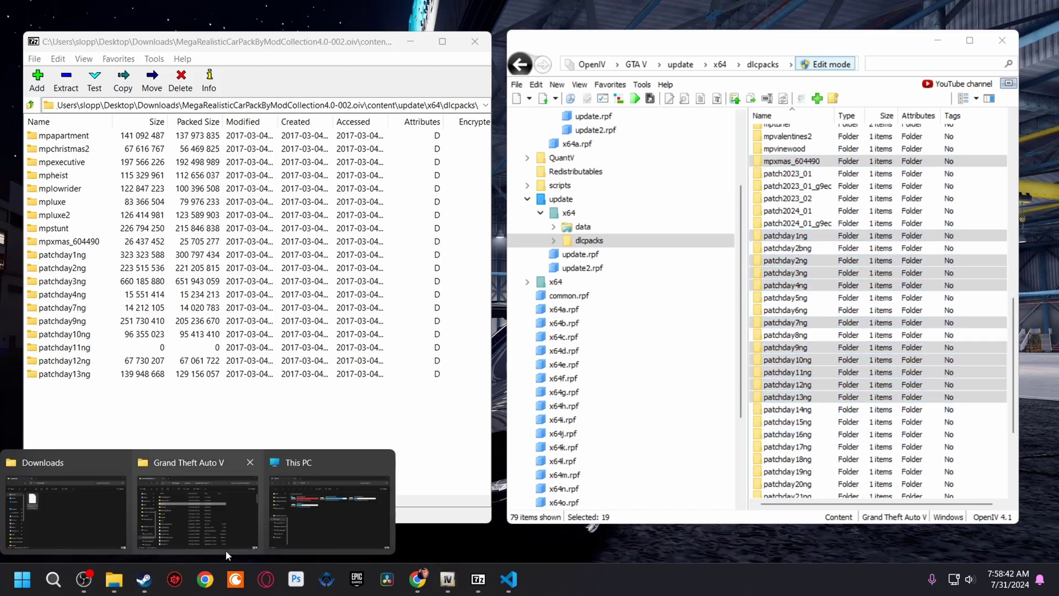
pyautogui.click(310, 531)
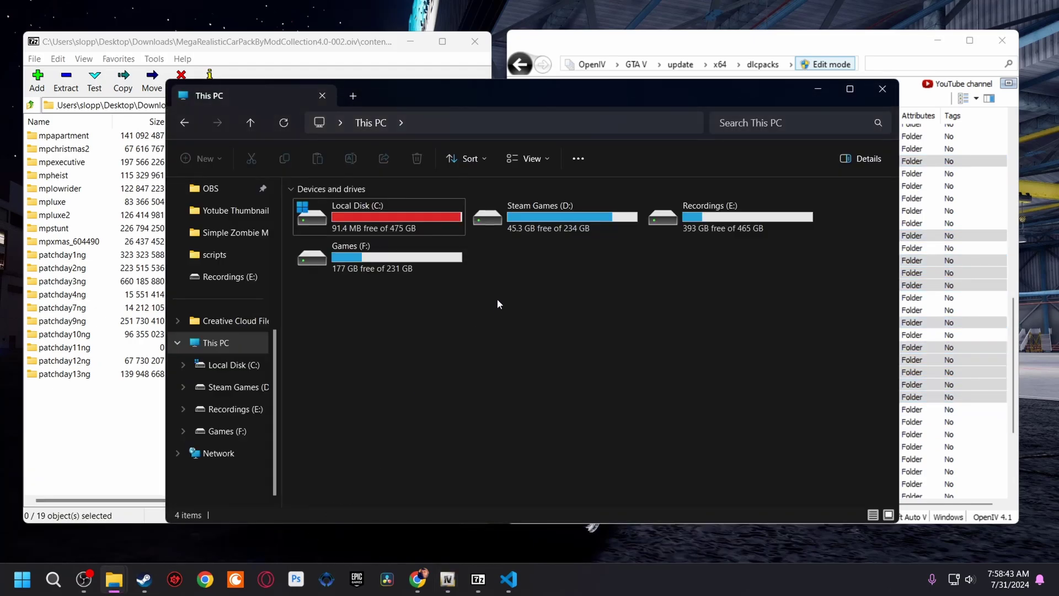
pyautogui.doubleClick(553, 216)
pyautogui.rightClick(353, 303)
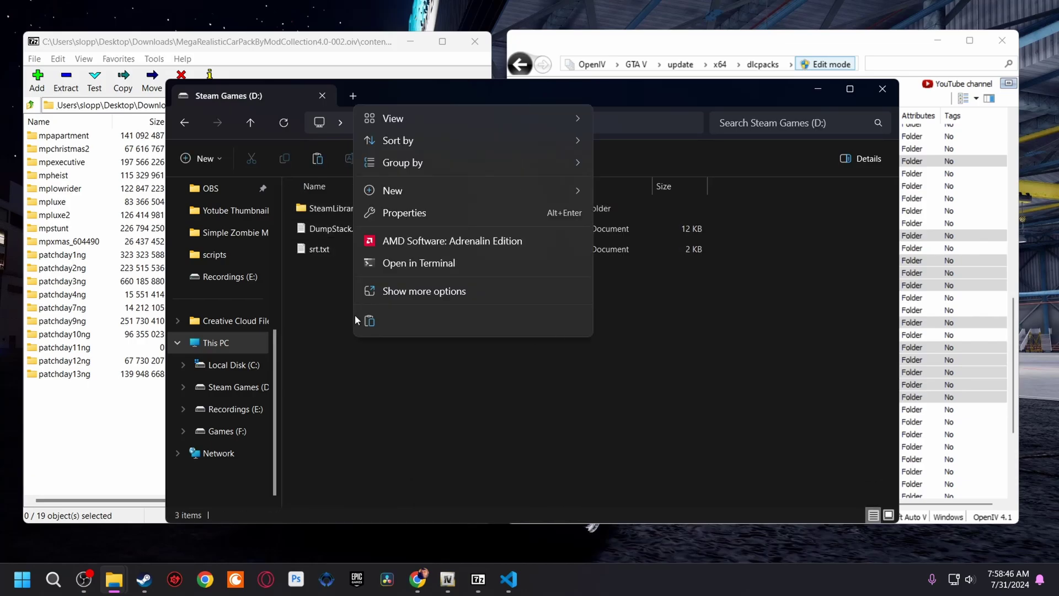
pyautogui.moveTo(378, 139)
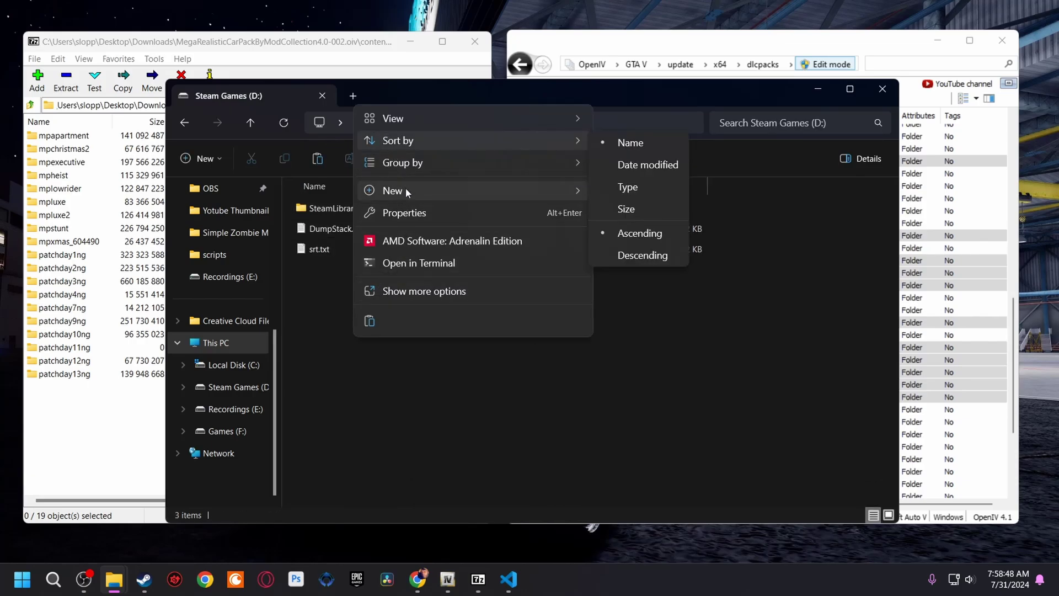
pyautogui.moveTo(406, 189)
pyautogui.click(608, 190)
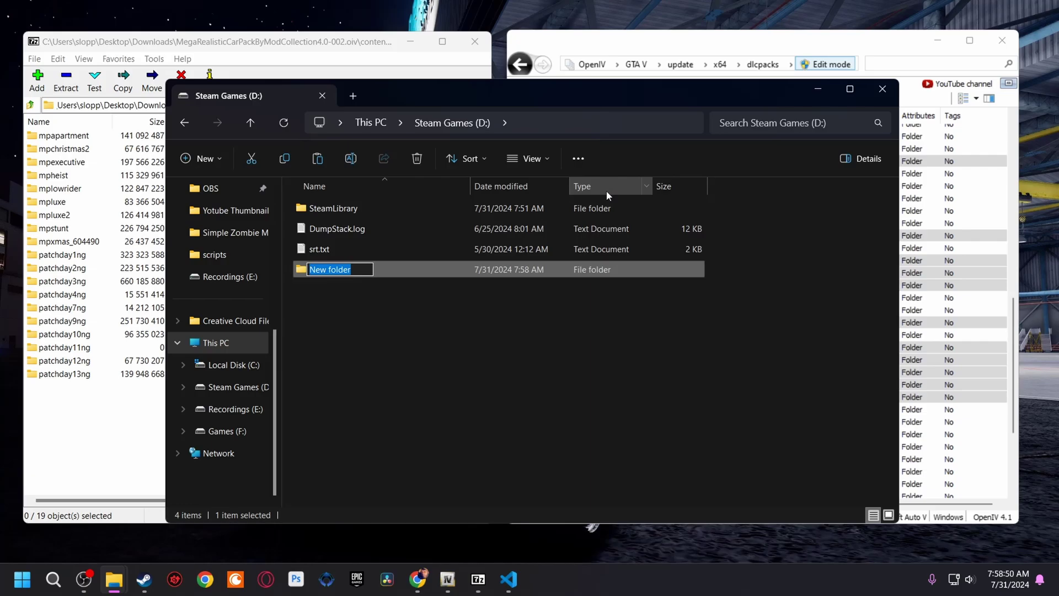
pyautogui.write('Extracted files')
pyautogui.press('Return')
# Step: Copy the 19 original dlcpacks folders from OpenIV into Extracted files
pyautogui.moveTo(899, 276); pyautogui.dragTo(515, 276)
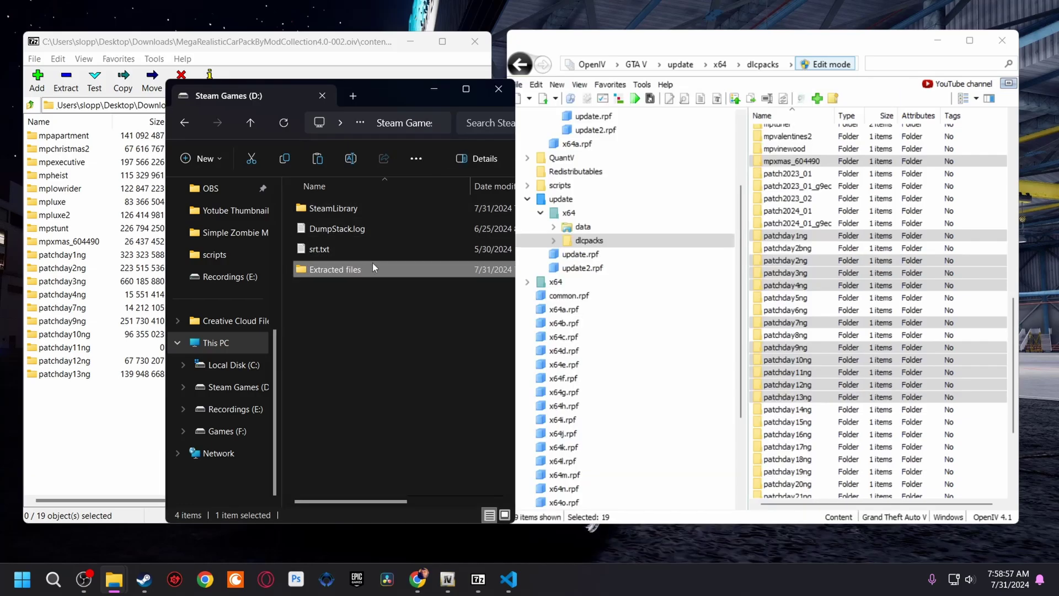
pyautogui.doubleClick(337, 269)
pyautogui.click(792, 273)
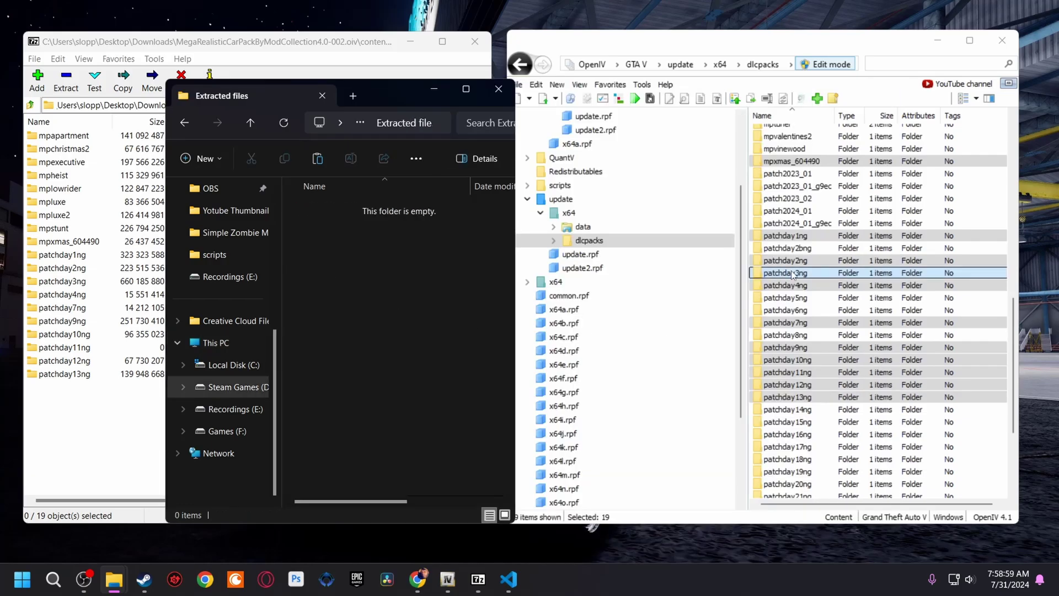
pyautogui.moveTo(792, 273); pyautogui.dragTo(392, 321)
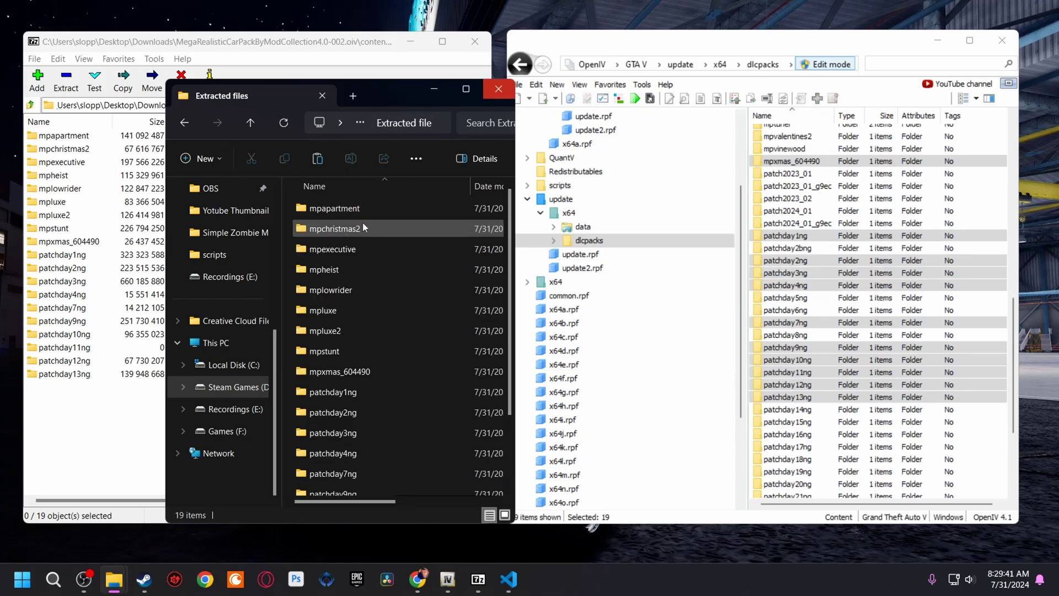
# Step: Navigate OpenIV to mods\update\x64\dlcpacks
pyautogui.moveTo(386, 94); pyautogui.dragTo(350, 59)
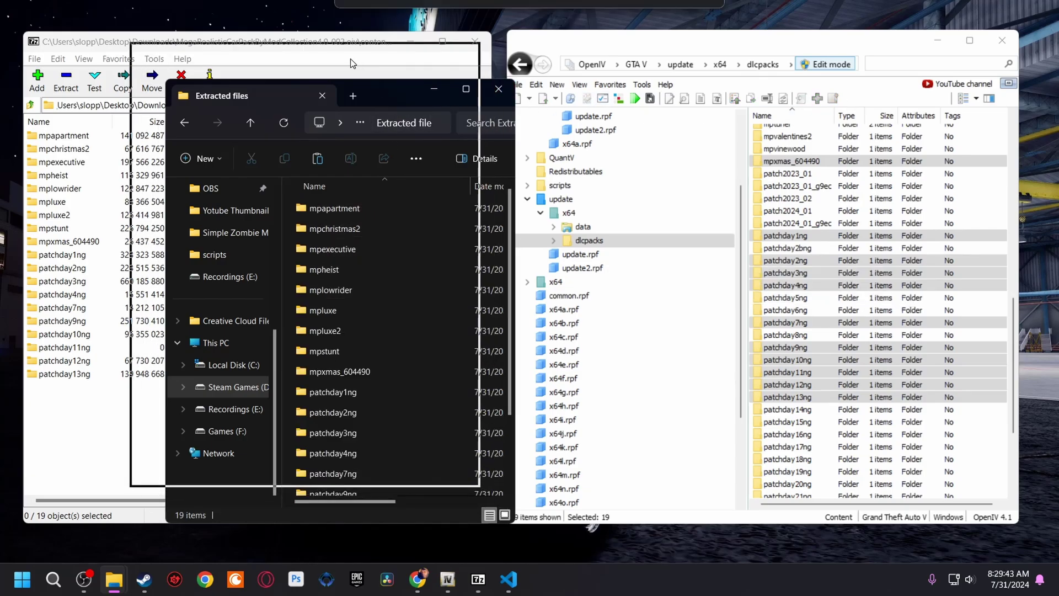
pyautogui.scroll(3, 624, 231)
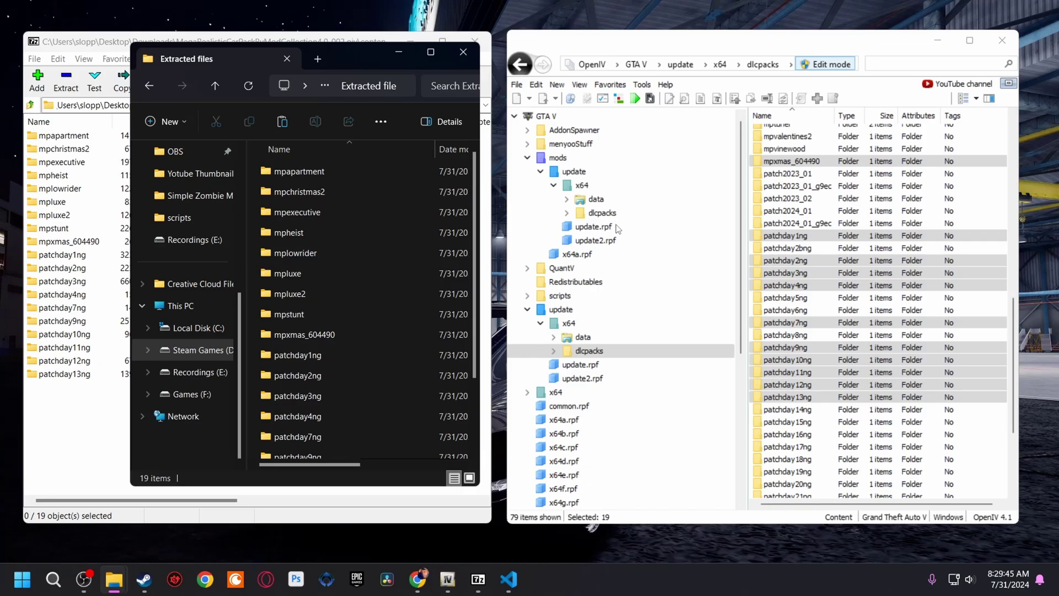
pyautogui.click(557, 158)
pyautogui.doubleClick(784, 144)
pyautogui.doubleClick(783, 144)
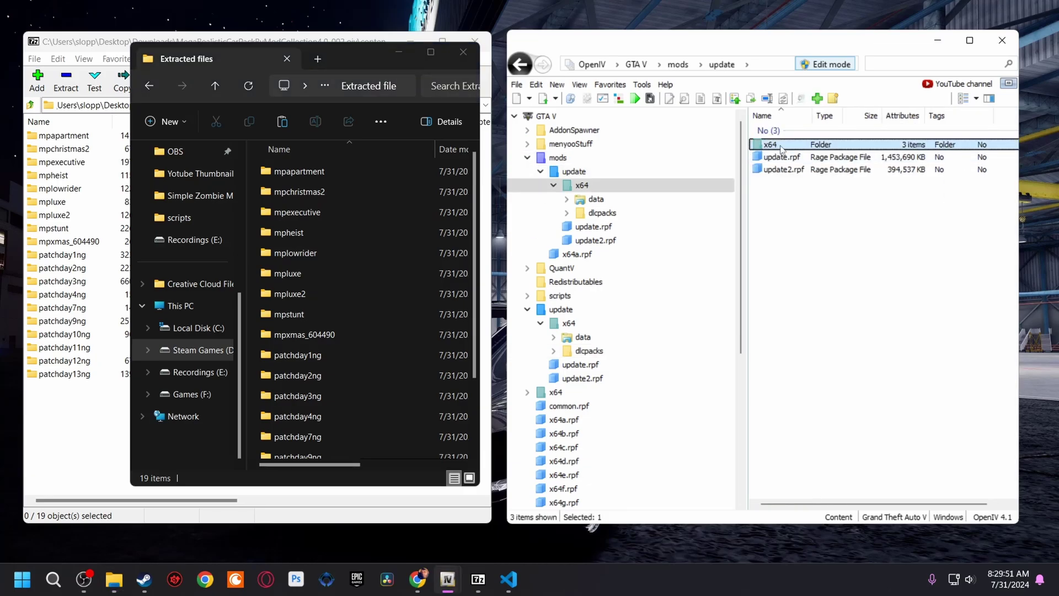
pyautogui.doubleClick(785, 158)
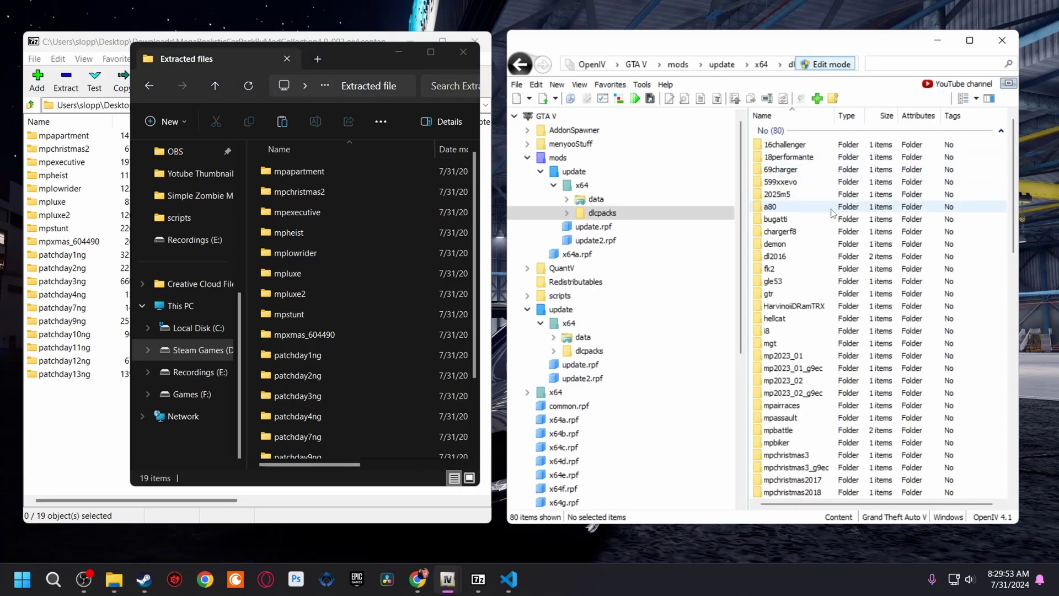
# Step: Copy all 19 extracted folders from Extracted files into mods dlcpacks
pyautogui.click(315, 174)
pyautogui.hotkey('ctrl', 'a')
pyautogui.moveTo(315, 174); pyautogui.dragTo(969, 250)
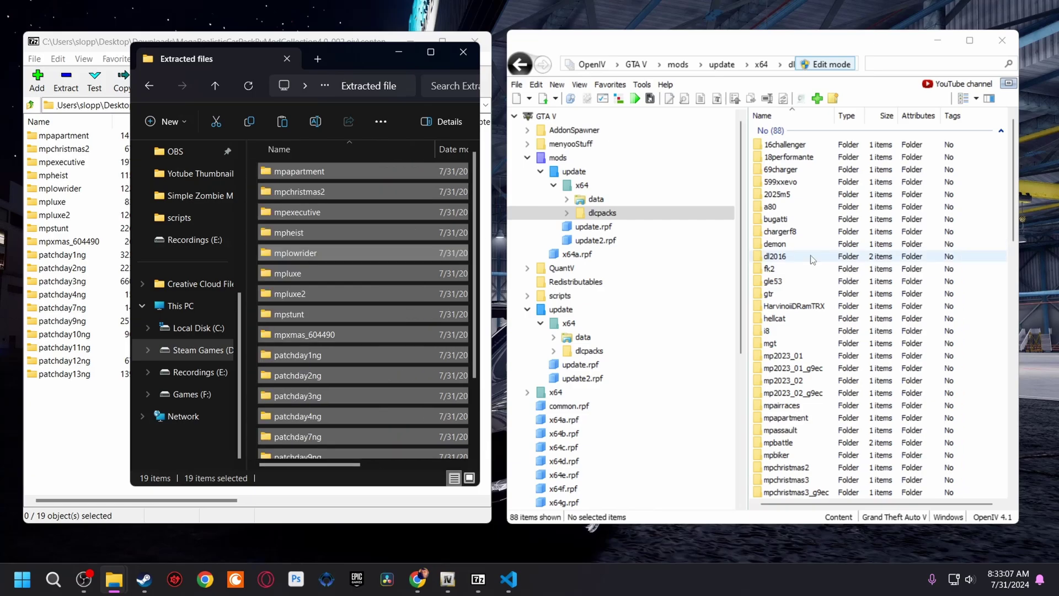